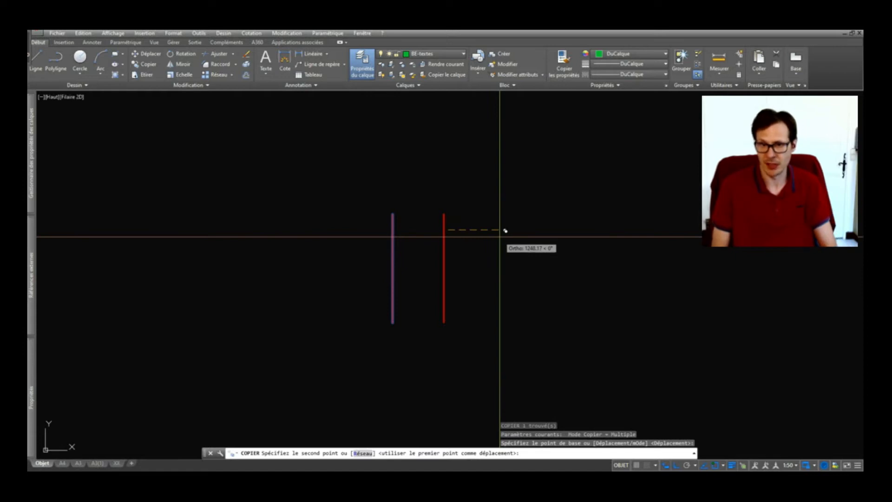
Finish copying the vertical line at a distance of 20 and erase both vertical lines
key(Return)
scroll(398, 222, up, 5)
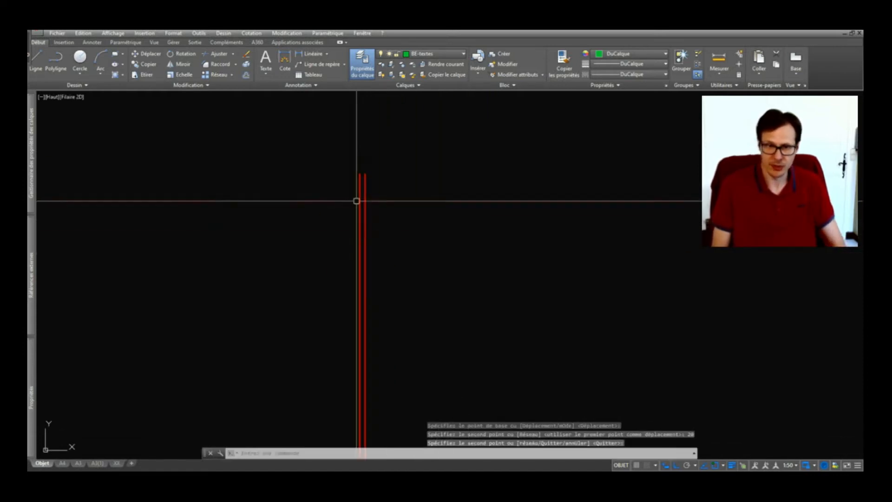
click(315, 236)
key(Delete)
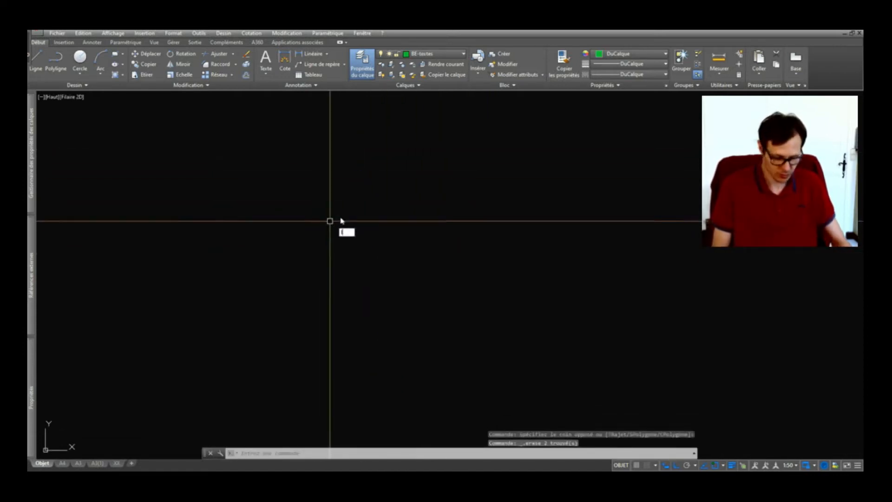
Draw a vertical line in the empty drawing area and copy it 20 to the right
key(Return)
click(360, 197)
click(359, 286)
key(Return)
click(381, 223)
click(330, 261)
text(co)
click(426, 238)
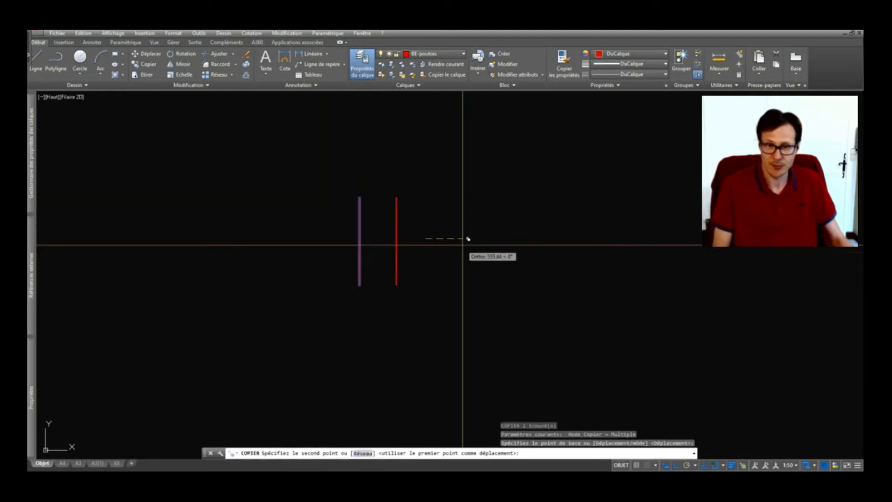
key(Return)
key(Return)
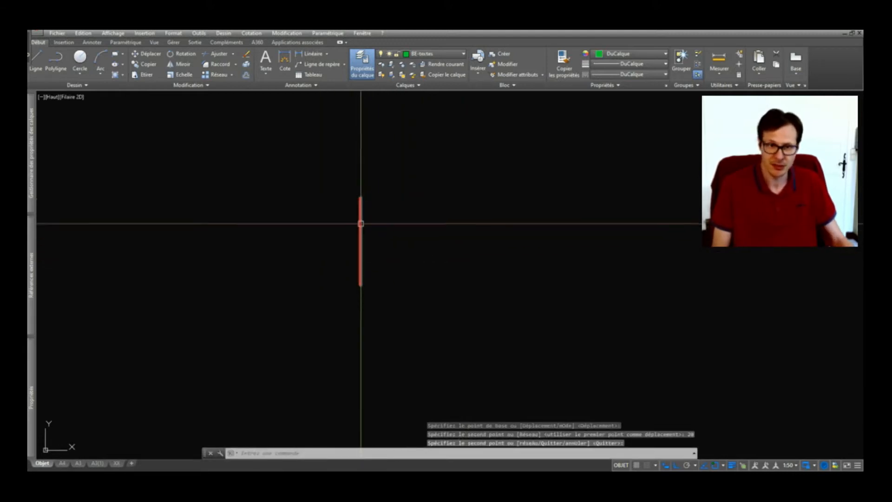
text(et)
click(391, 265)
click(352, 308)
scroll(382, 221, down, 5)
scroll(368, 212, up, 7)
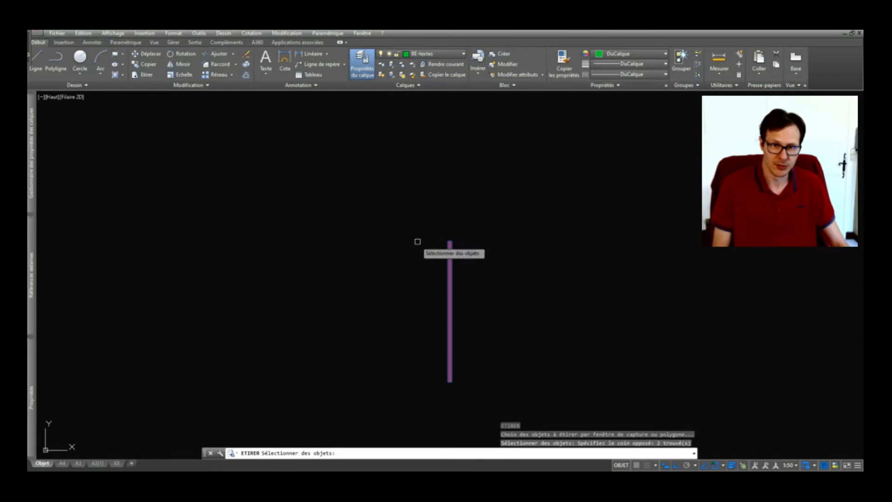
key(Escape)
Erase the two closely spaced vertical lines
scroll(469, 225, up, 5)
click(501, 265)
click(335, 296)
key(Delete)
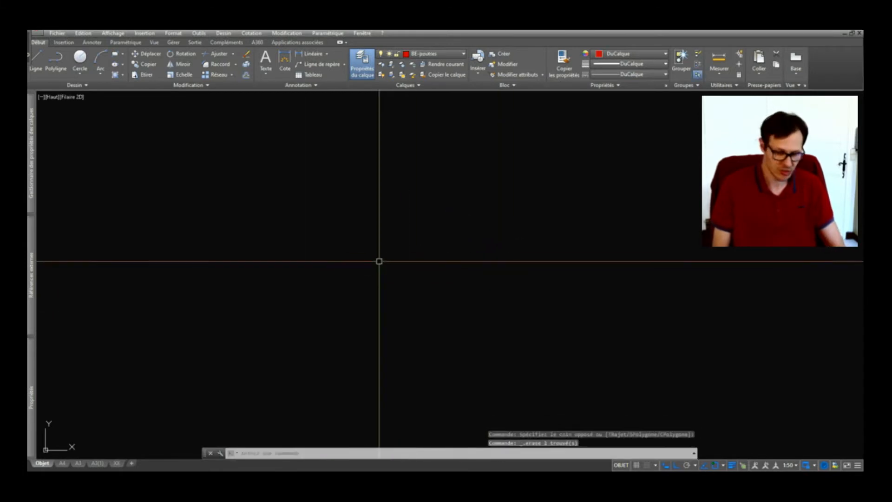
Draw a vertical line 100 long downward for one face of the wall
text(l)
click(367, 214)
text(10)
key(space)
Copy the vertical wall line 20 to the right to form the other wall face
click(381, 251)
click(350, 292)
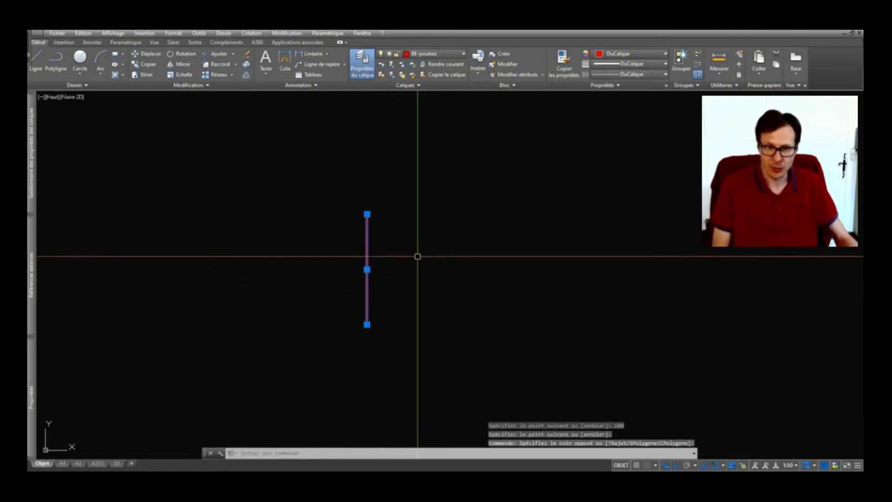
text(co)
click(426, 232)
text(20)
key(Return)
key(Return)
Draw a horizontal line to the right from the lower end of the right wall line
scroll(425, 279, up, 5)
scroll(216, 260, down, 2)
text(l)
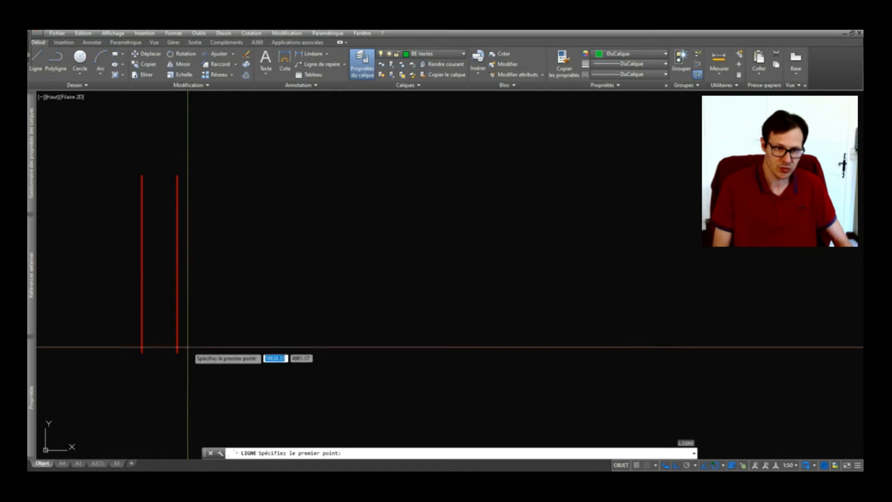
click(178, 351)
scroll(218, 300, down, 4)
click(314, 321)
key(Escape)
Copy the horizontal line 20 downward to form the slab thickness
click(283, 309)
click(263, 347)
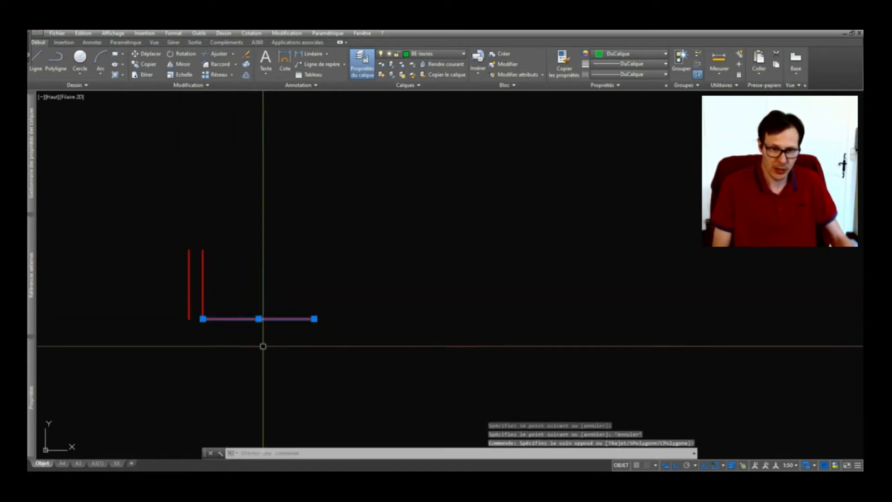
text(co)
click(310, 334)
text(20)
key(Return)
key(Return)
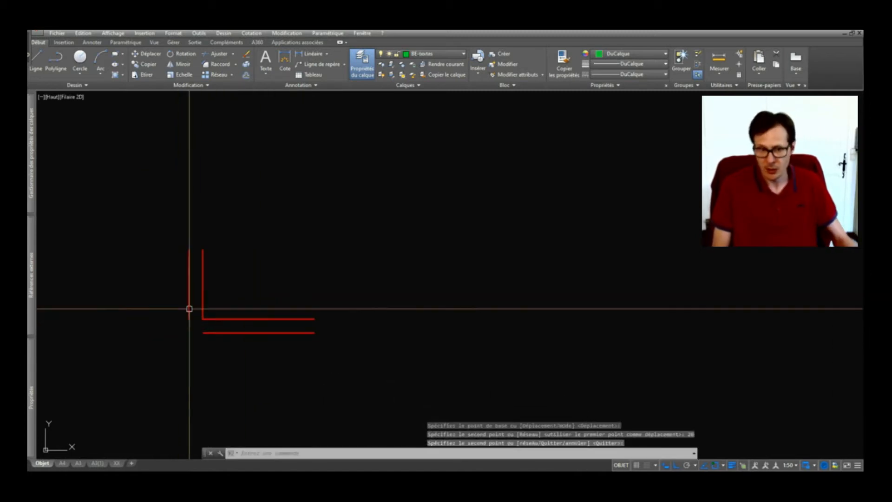
Join the outer wall line and the lower slab line in a sharp corner with Fillet
text(ra)
click(188, 308)
click(229, 331)
Copy the two vertical wall lines downward, using the inner line's top endpoint as base and placing it on the lower slab line
middle_drag(209, 339, 348, 279)
scroll(461, 249, up, 2)
scroll(275, 270, down, 1)
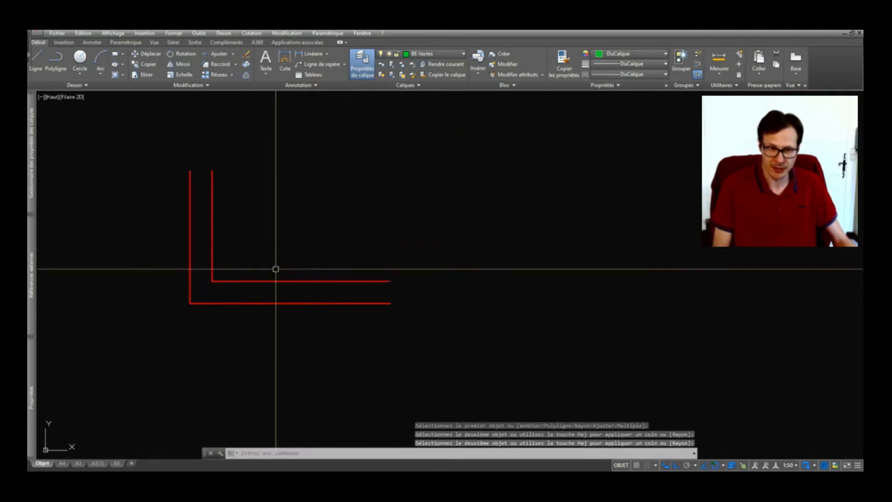
click(275, 269)
click(92, 275)
text(co)
key(Return)
click(213, 171)
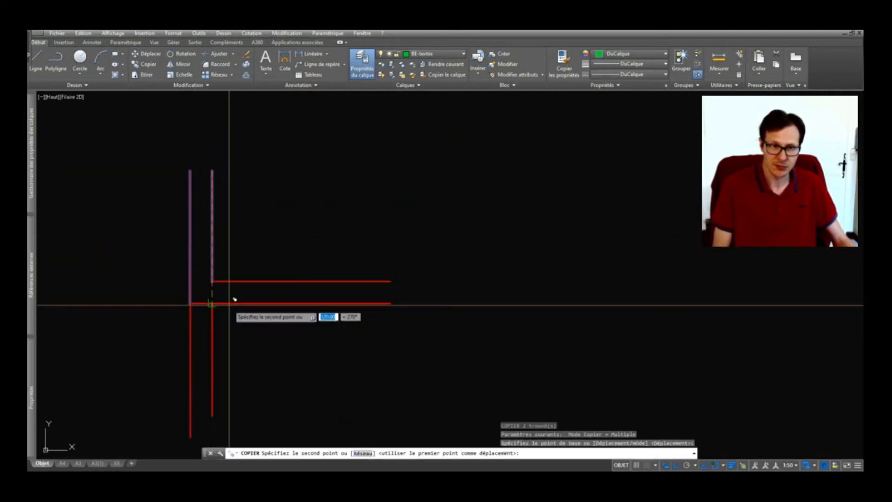
key(Return)
Fillet the lower slab line with the copied inner wall line into a sharp corner
text(ra)
key(Return)
click(219, 304)
click(212, 314)
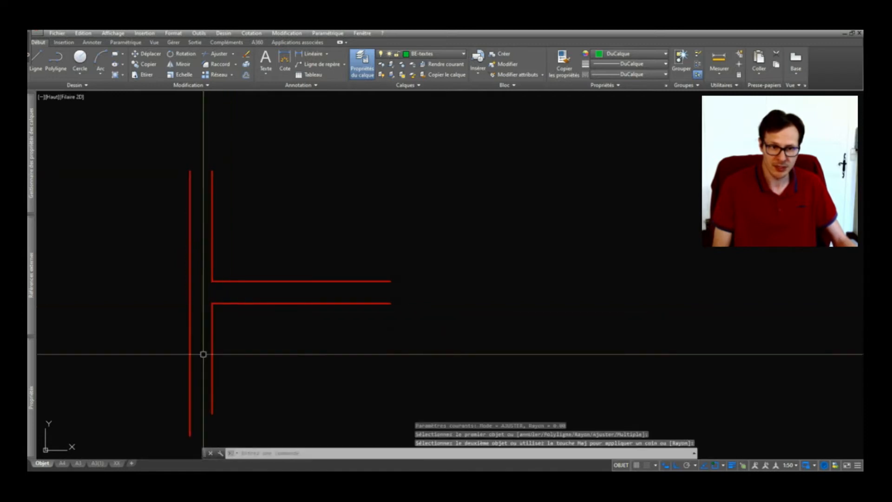
middle_drag(204, 359, 222, 315)
text(et)
key(Return)
click(224, 384)
click(207, 398)
key(Return)
click(209, 396)
click(224, 383)
Stretch the lower end of the outer wall line up to align with the inner line's lower end
click(209, 363)
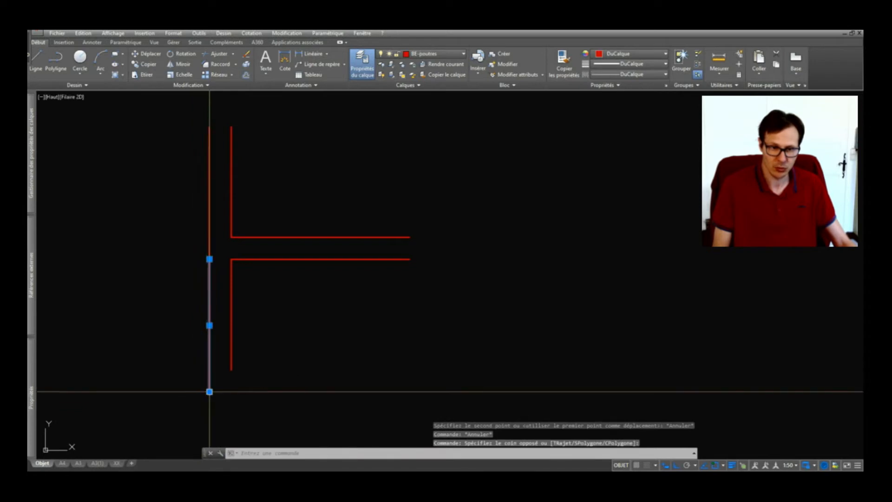
click(209, 390)
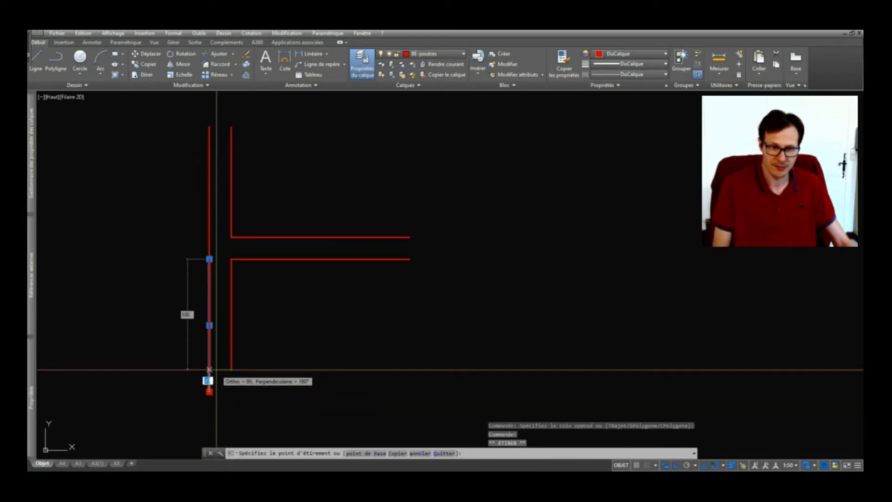
key(Escape)
scroll(231, 362, down, 3)
scroll(258, 260, up, 3)
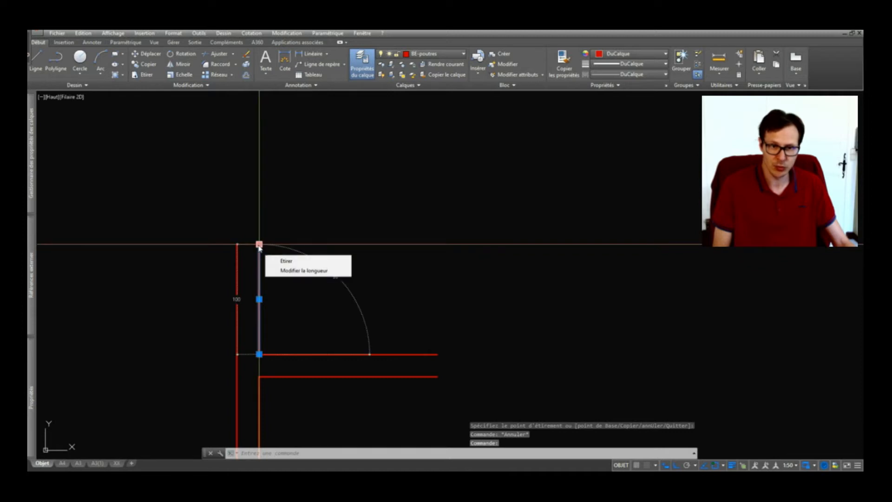
key(Escape)
key(Escape)
scroll(339, 328, down, 3)
scroll(322, 308, up, 3)
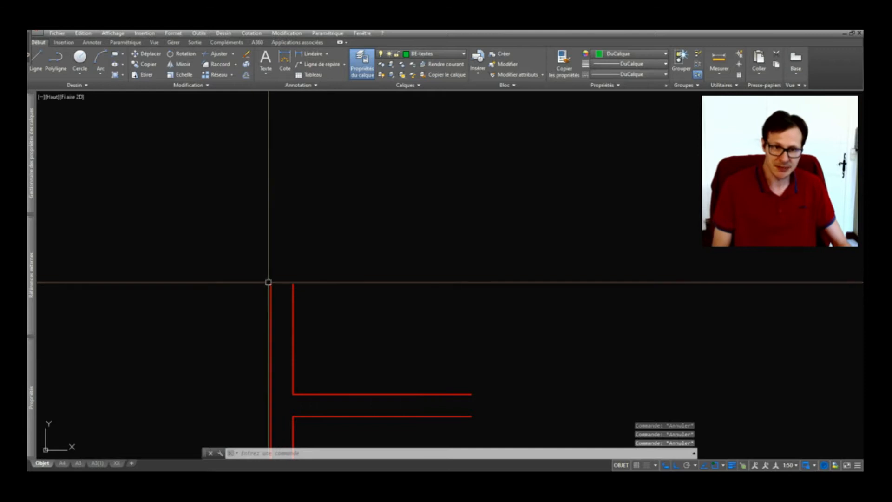
Start the sill outline at the top of the inner wall line, drawing 25 to the left and 5 up
key(l)
key(Return)
click(292, 283)
scroll(272, 283, up, 3)
scroll(272, 283, up, 2)
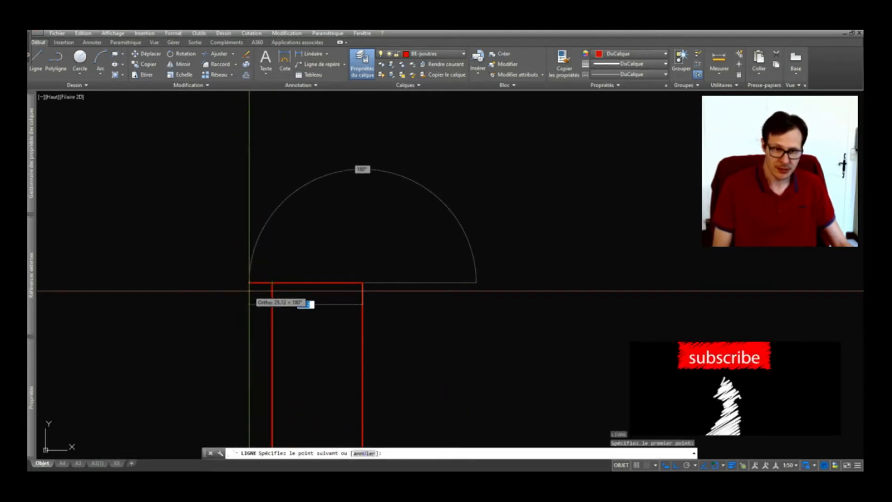
text(25)
key(Return)
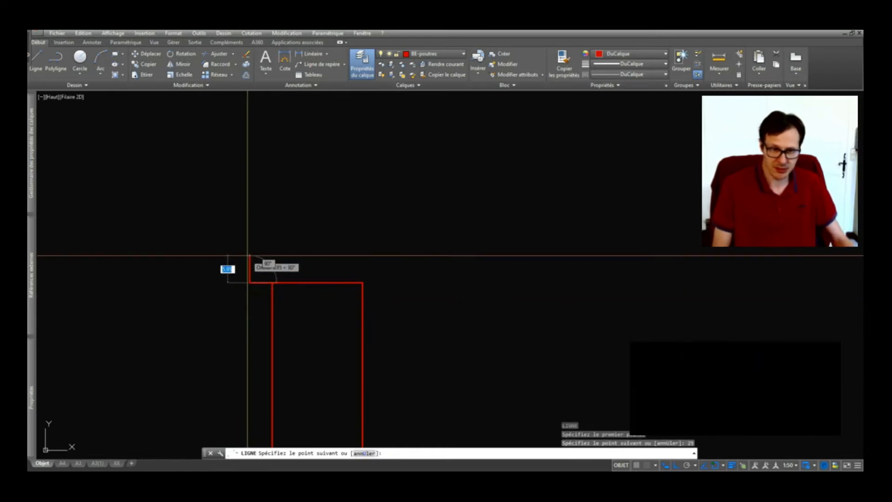
text(5)
key(Return)
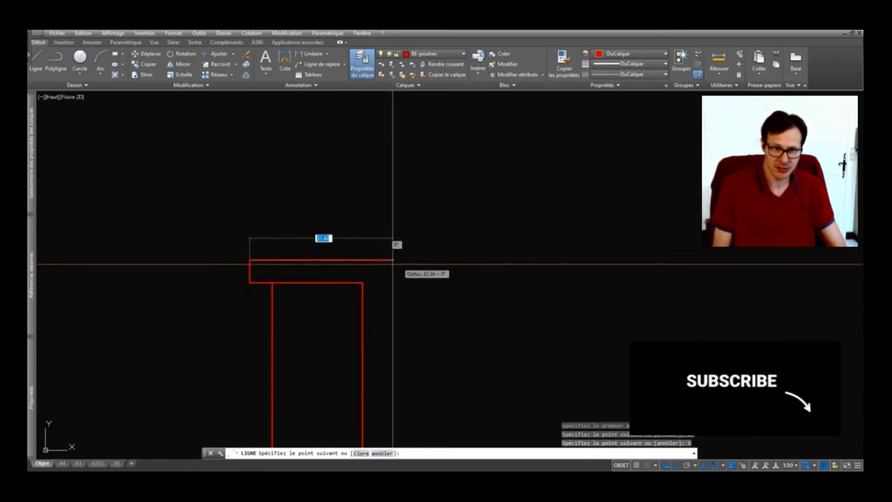
Continue the sill outline back to the inner wall face, add an upstand 5 high and 4 wide, and return to the starting point
click(363, 267)
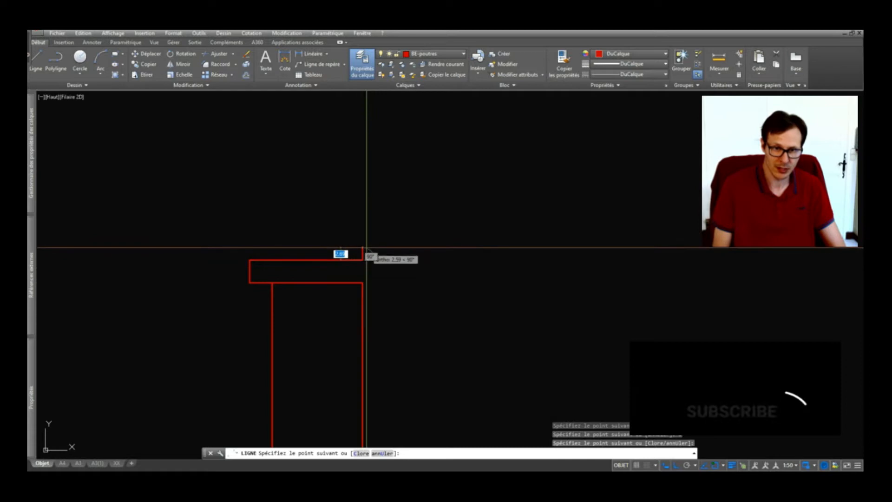
key(Return)
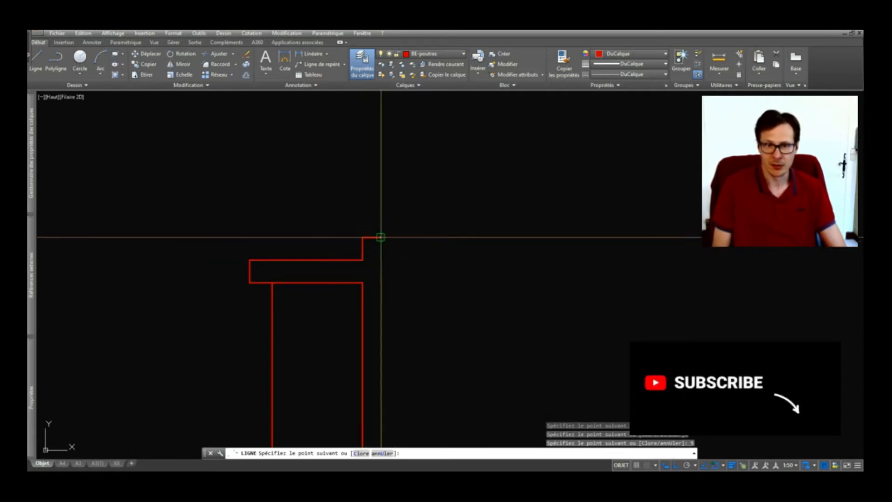
text(4)
key(Return)
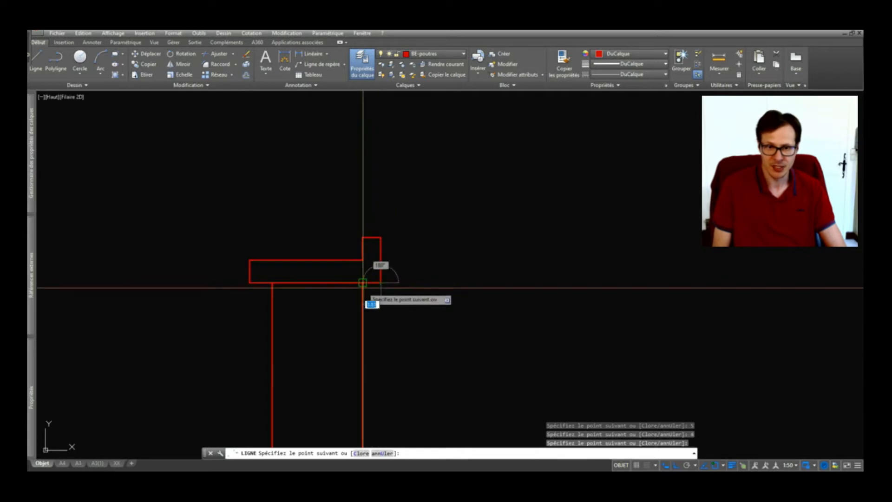
click(362, 283)
key(Return)
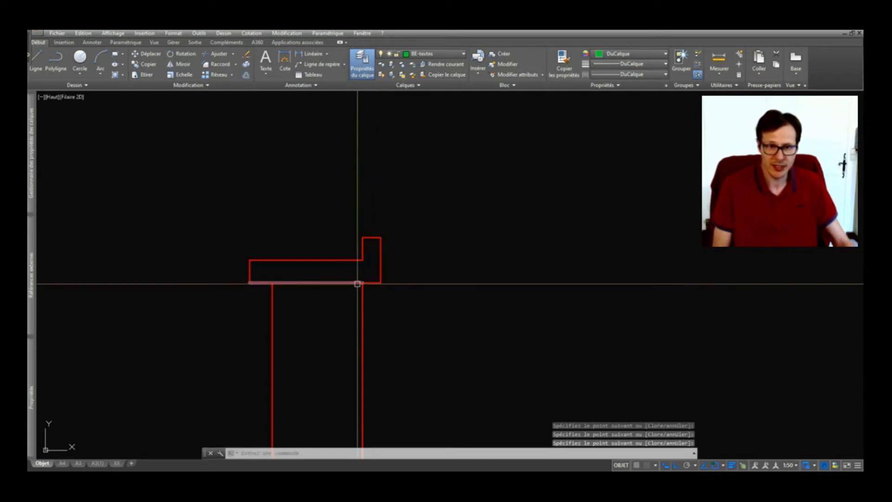
Erase the short bottom segment under the upstand and join the long sill underside to the upstand's right edge with Fillet
key(Delete)
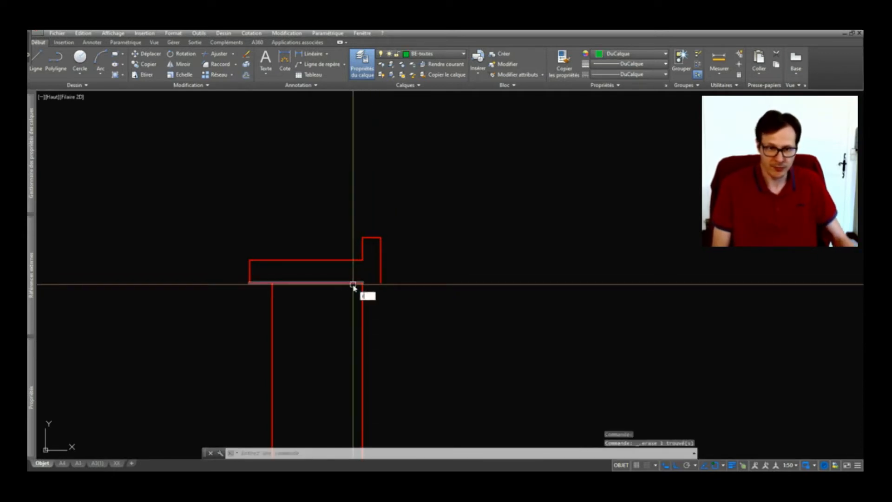
key(Return)
click(353, 284)
click(381, 267)
Stretch the bottom-right corner of the sill 1 to the left
scroll(382, 274, up, 4)
text(et)
key(Return)
click(400, 283)
click(370, 310)
key(Return)
click(429, 325)
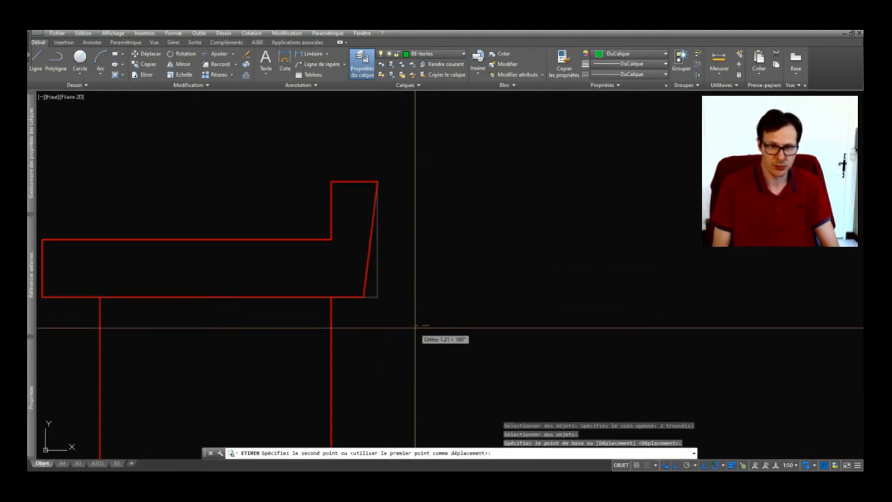
text(1)
key(Return)
scroll(415, 328, down, 2)
scroll(370, 233, up, 2)
key(Return)
click(372, 277)
click(338, 317)
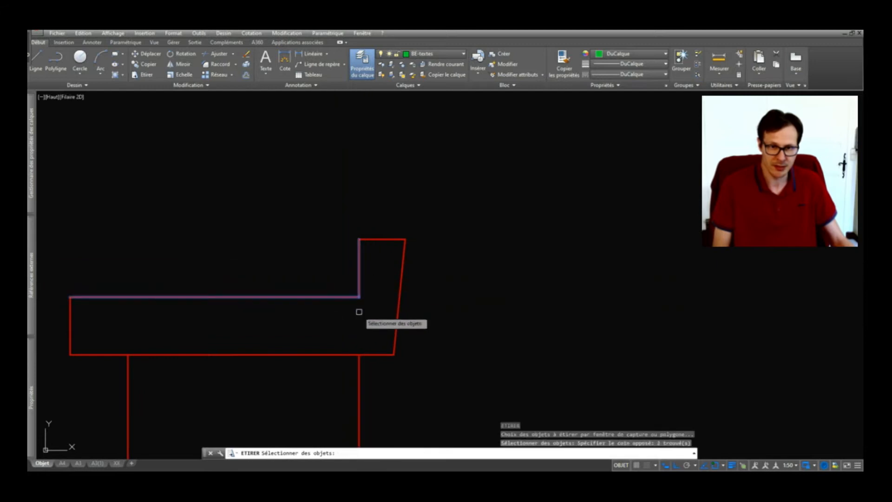
key(Escape)
Stretch the top-right corner of the upstand 1 to the left
key(Return)
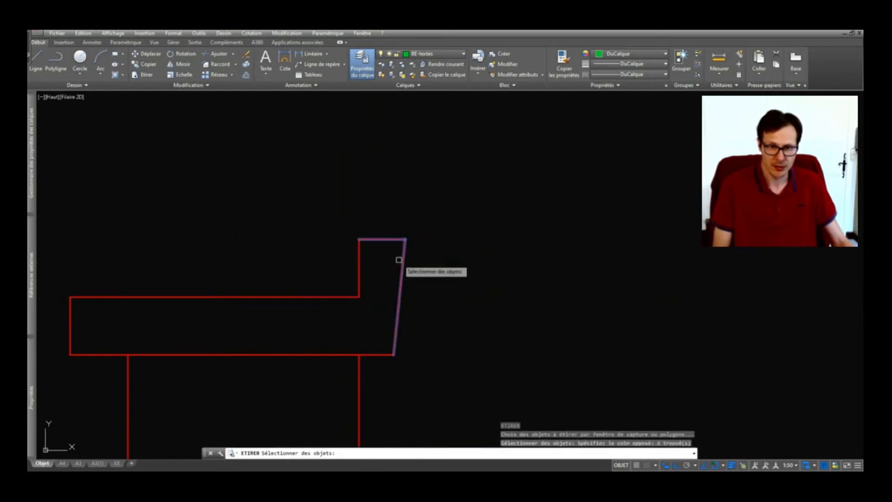
key(Return)
click(459, 263)
text(1)
key(Return)
Stretch the inner corner at the foot of the upstand 2 to the left to slope its face
key(Return)
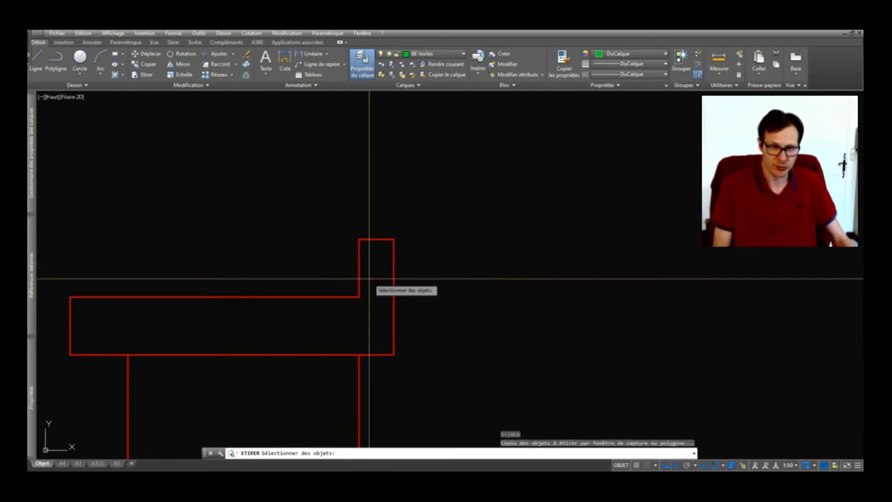
click(369, 278)
click(343, 315)
key(Return)
click(356, 327)
text(2)
key(Return)
Draw a vertical line upward from the sill's top surface, aligned with the outer wall face
scroll(386, 316, down, 4)
scroll(385, 325, down, 4)
scroll(397, 313, up, 4)
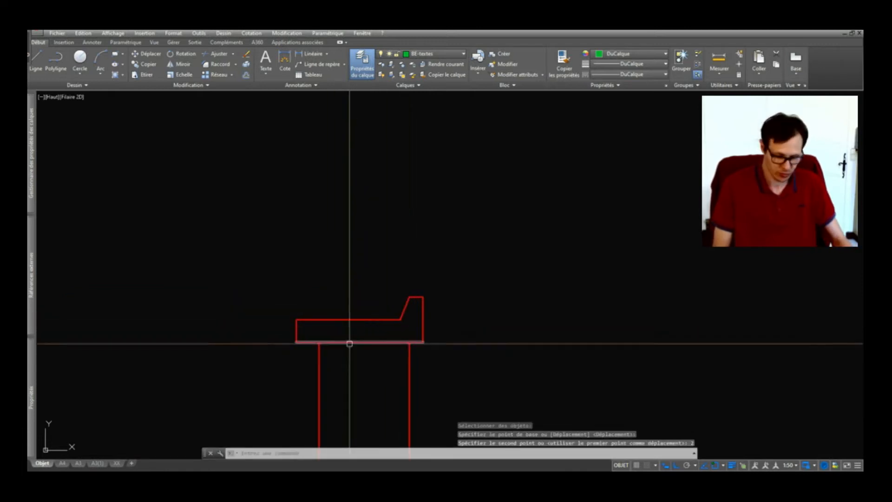
text(l)
key(Return)
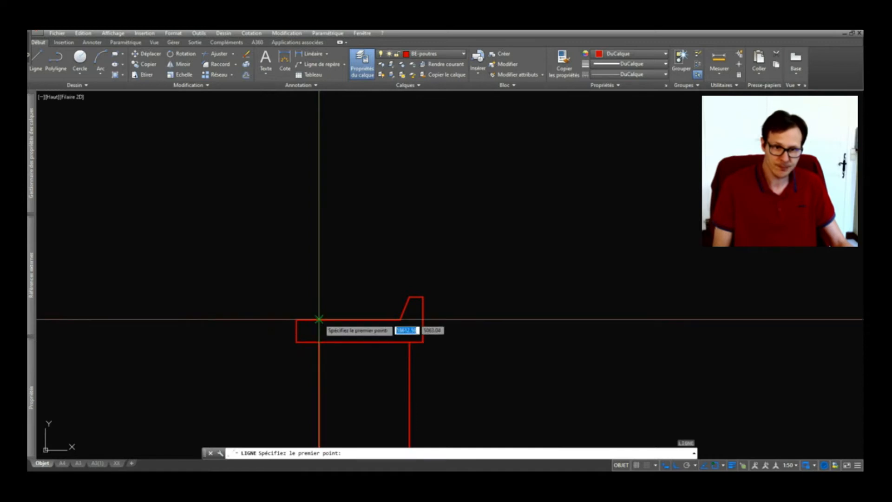
click(319, 342)
scroll(323, 329, up, 5)
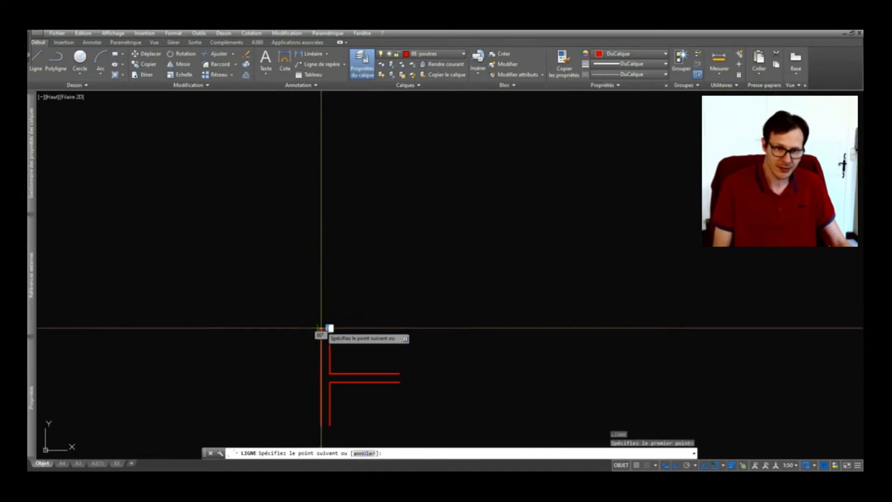
click(323, 276)
key(Return)
Draw a second vertical line upward from the top-left corner of the upstand
scroll(342, 358, up, 7)
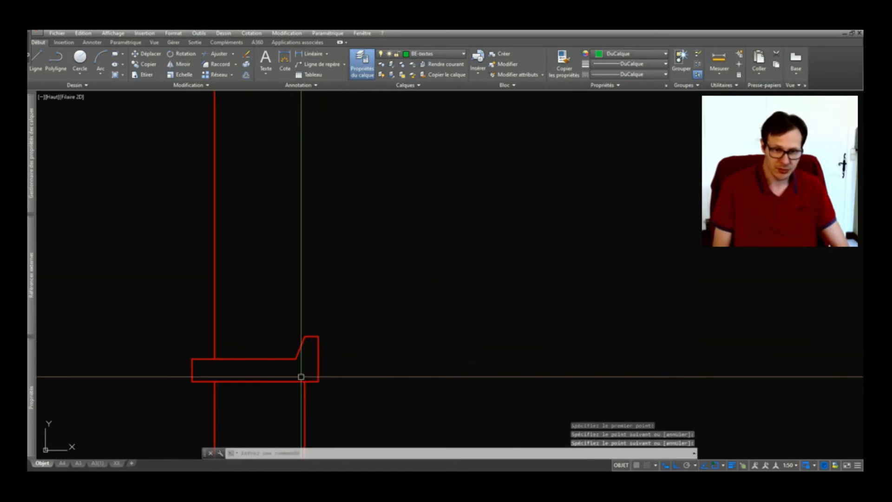
key(Return)
click(306, 336)
scroll(307, 348, down, 6)
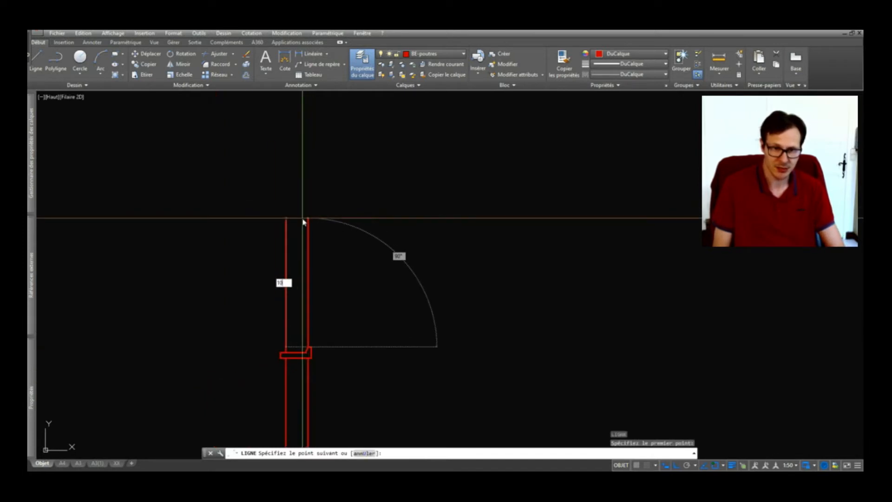
key(Return)
Stretch the upper ends of the two vertical lines above the sill 20 upward
text(ent)
key(Return)
click(332, 202)
click(229, 253)
key(Return)
click(444, 221)
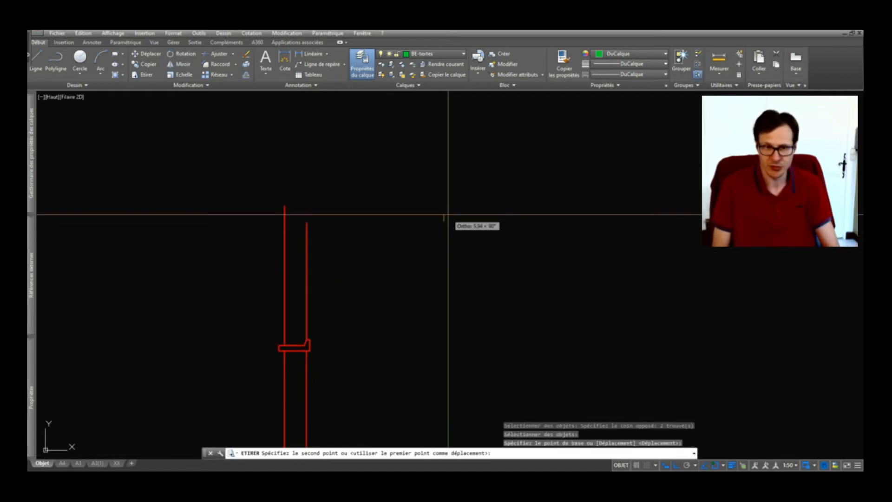
text(20)
key(Return)
Draw a horizontal line across the opening from the inner line's upper end and fillet it with the outer line into a corner
middle_drag(333, 220, 365, 295)
text(l)
key(Return)
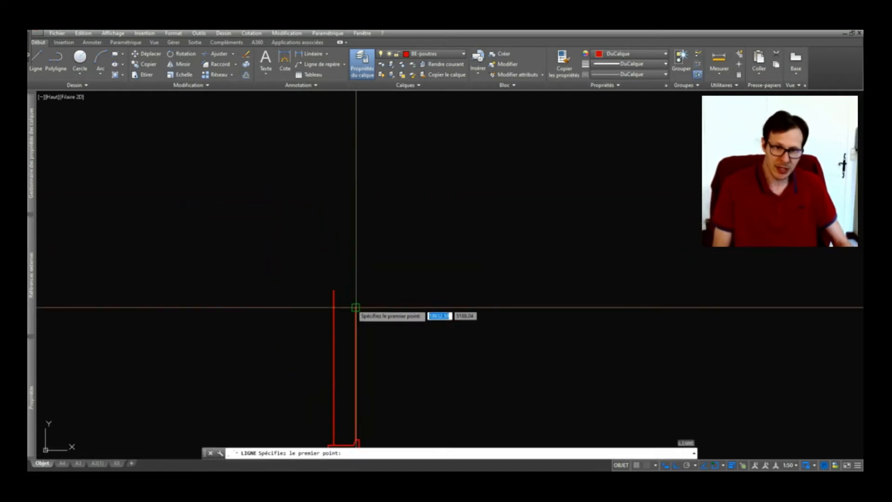
key(Escape)
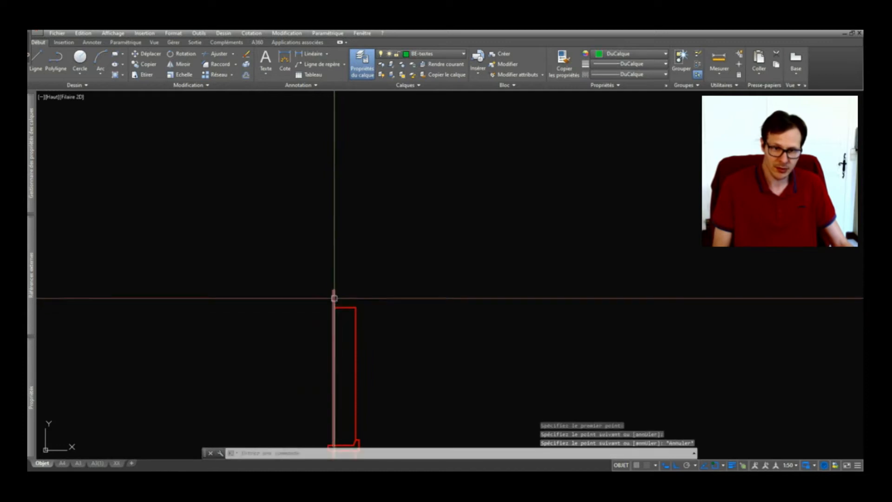
text(ra)
key(Return)
click(340, 307)
key(Escape)
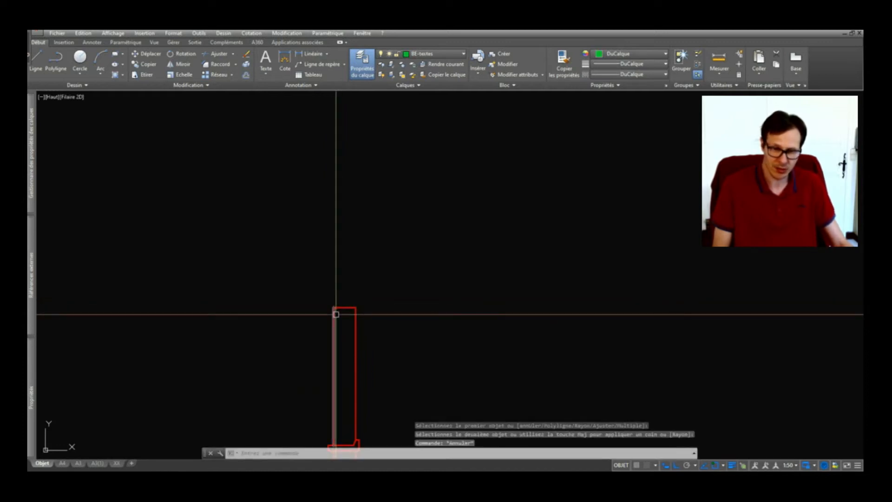
text(l)
key(Return)
click(334, 307)
scroll(335, 308, down, 6)
key(Escape)
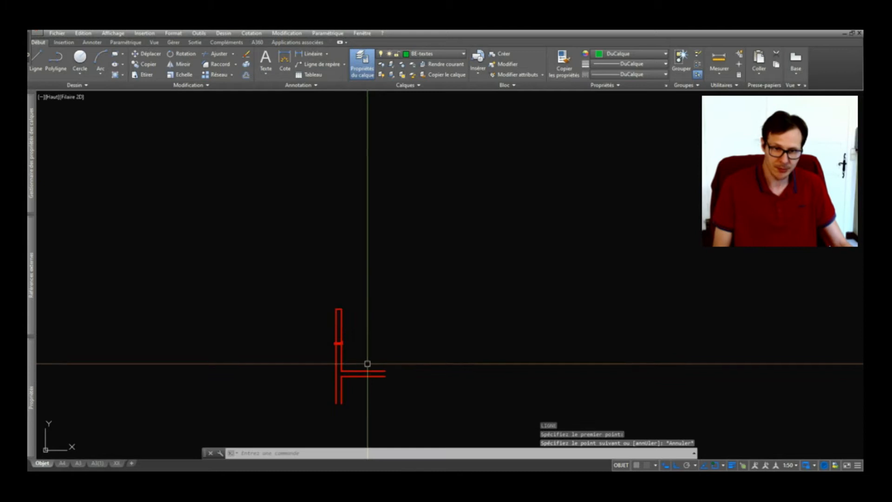
Copy the two floor slab lines 270 upward
click(369, 364)
click(365, 385)
text(co)
key(Return)
click(386, 339)
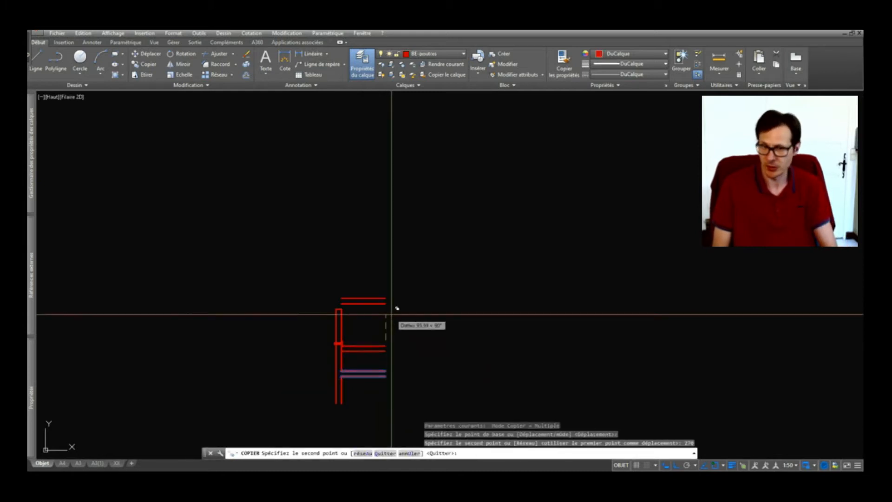
key(Return)
Draw a vertical line joining the copied slab's underside at the wall to the opening's upper inner corner
scroll(355, 302, up, 2)
text(l)
key(Return)
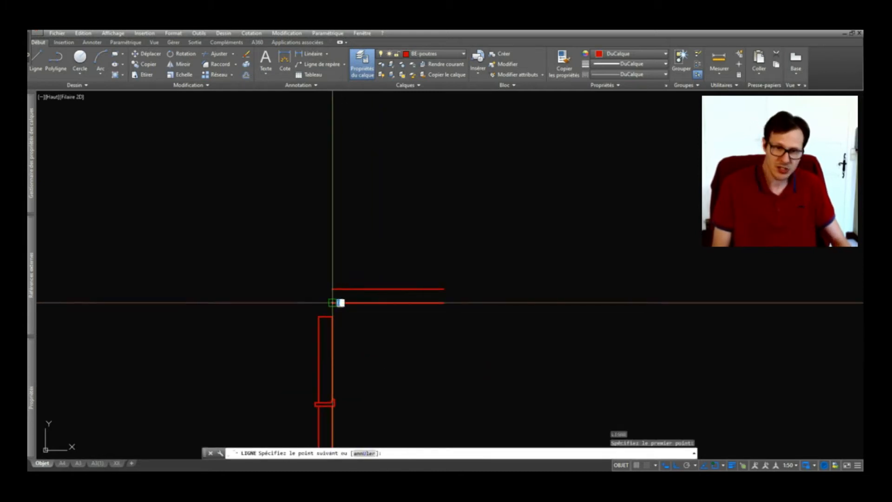
scroll(329, 318, up, 2)
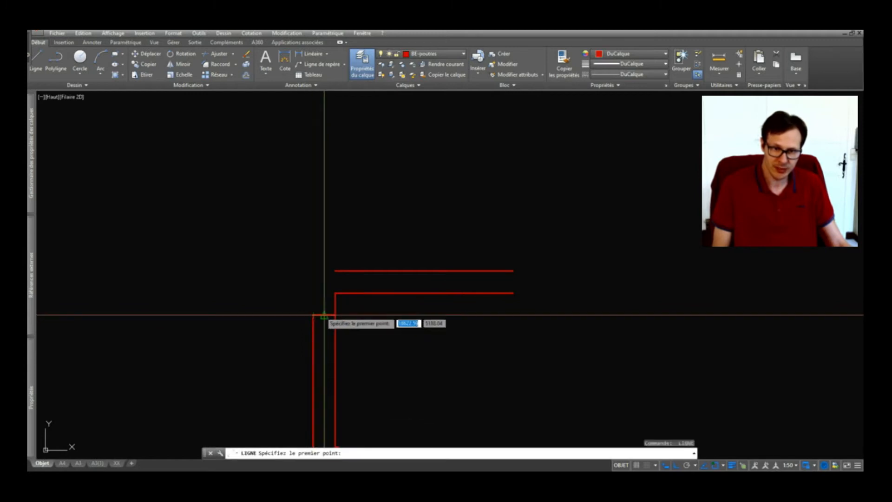
Continue both wall faces upward with vertical lines ending 50 above the upper slab's top surface
click(313, 315)
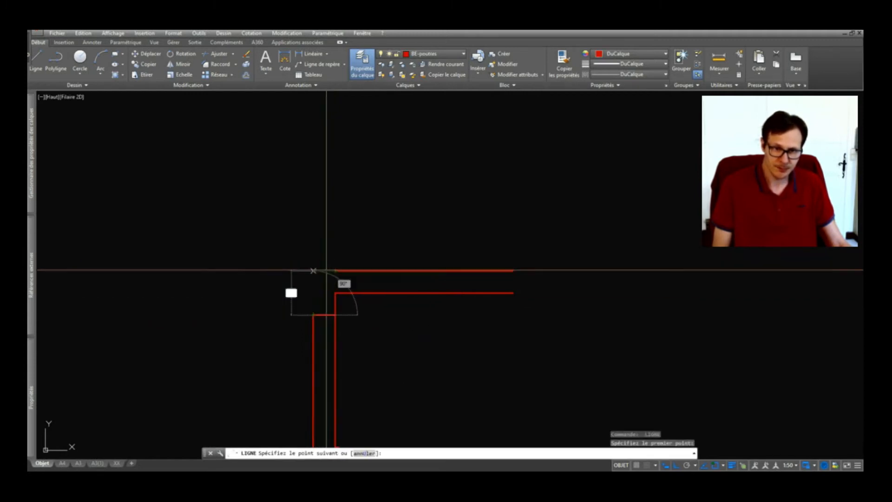
scroll(319, 271, down, 2)
text(50)
key(Return)
scroll(341, 273, up, 2)
key(Return)
key(Return)
click(325, 277)
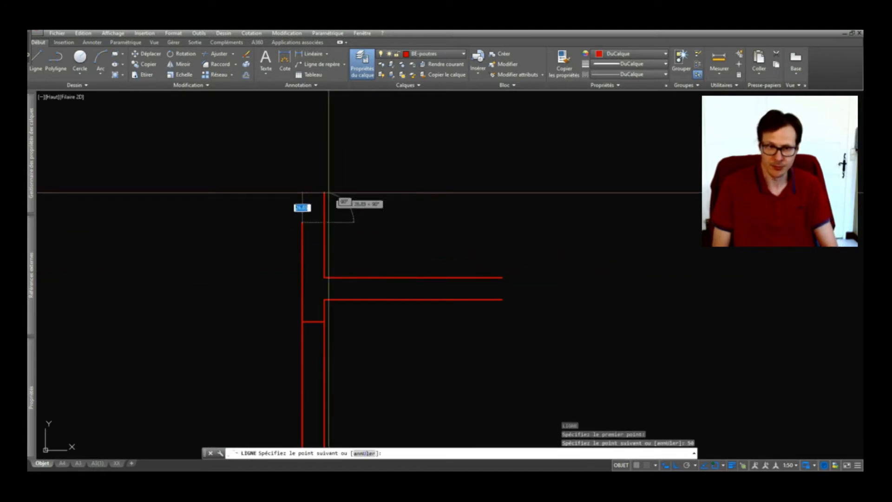
key(Return)
Change the colour of the opening's two vertical lines to purple
scroll(407, 205, down, 3)
scroll(392, 240, up, 3)
scroll(317, 201, down, 2)
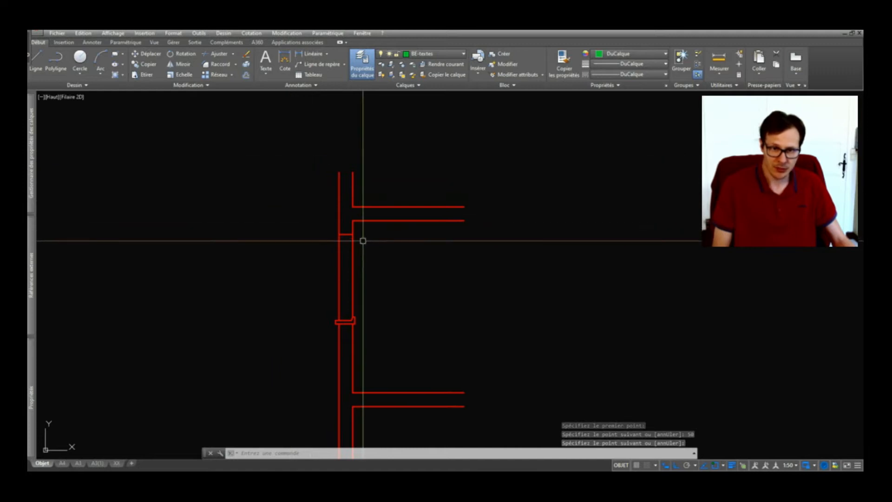
click(368, 255)
click(309, 275)
middle_drag(369, 231, 424, 199)
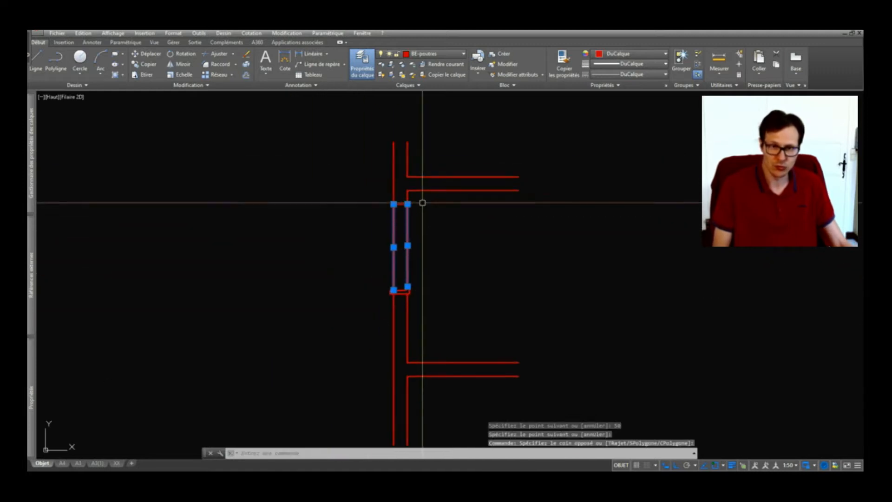
scroll(424, 199, up, 2)
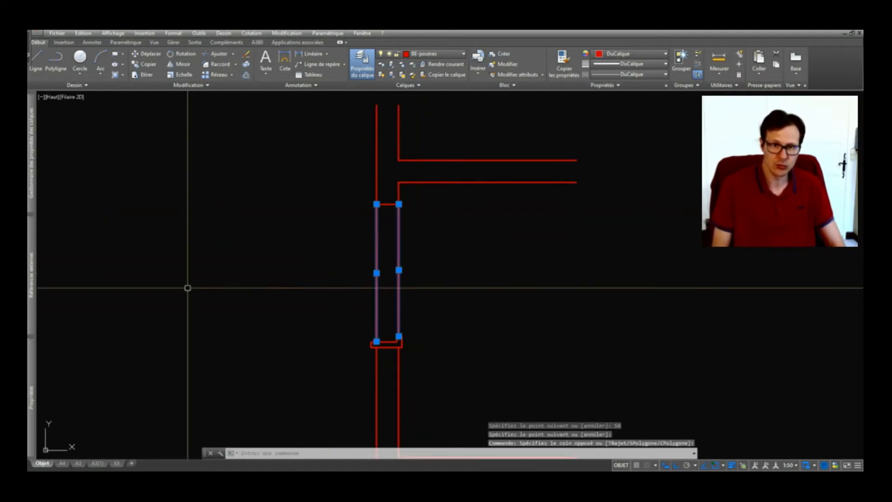
click(432, 54)
click(637, 58)
click(637, 57)
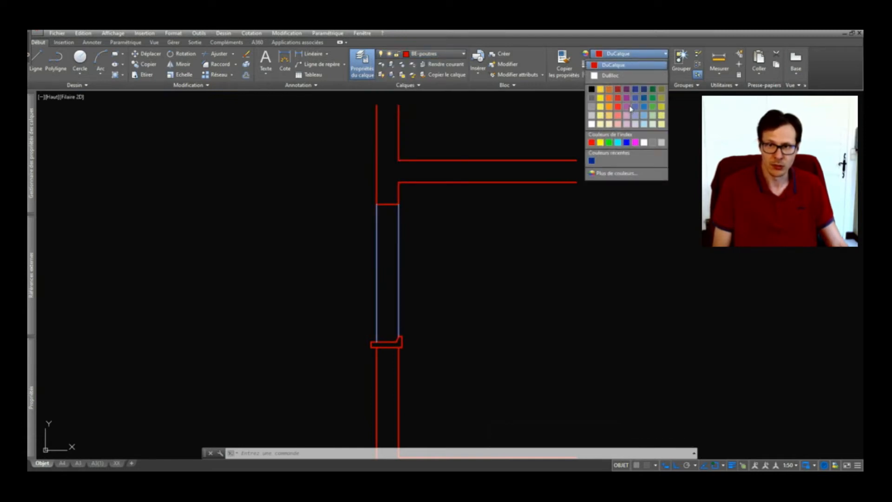
key(Escape)
key(Escape)
key(Escape)
Move all lines of the sill outline to the BE-murs layer
scroll(447, 344, down, 4)
scroll(420, 283, up, 3)
scroll(409, 289, down, 1)
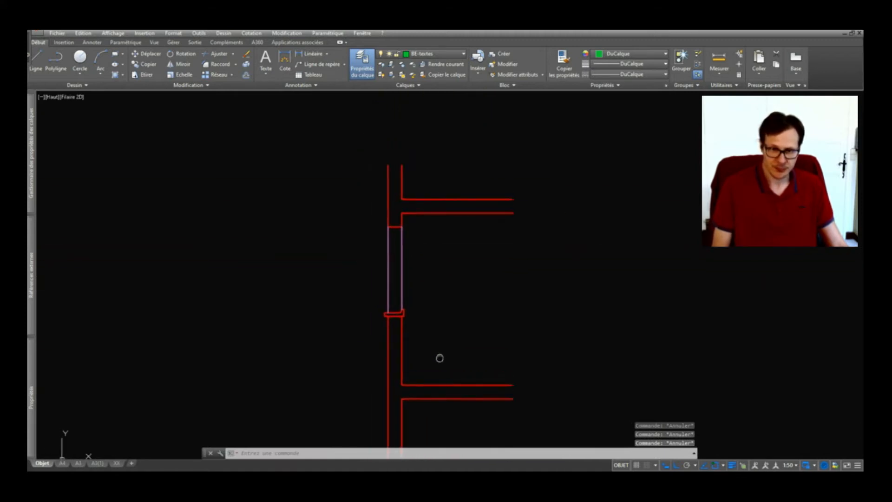
scroll(409, 293, up, 6)
click(363, 260)
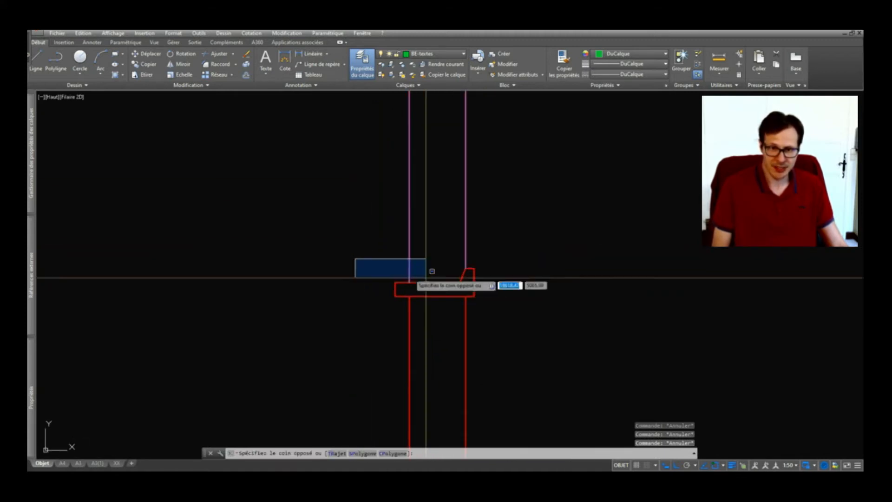
click(662, 343)
mouse_move(31, 395)
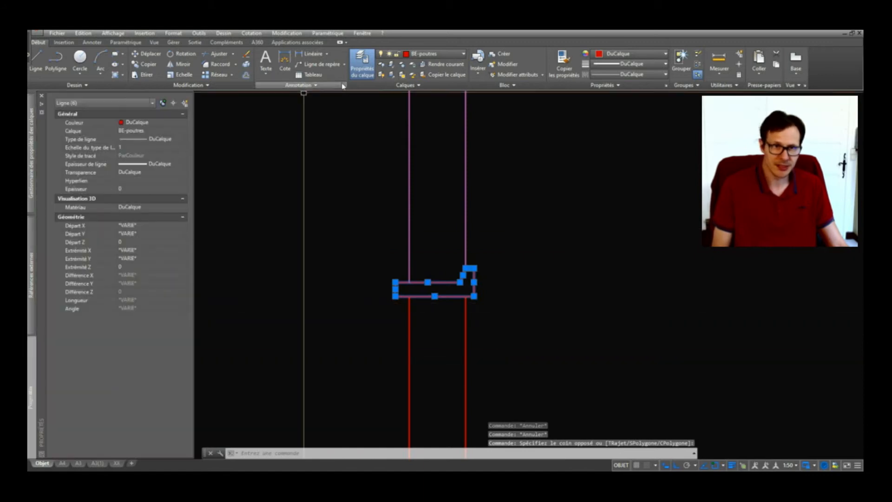
click(421, 53)
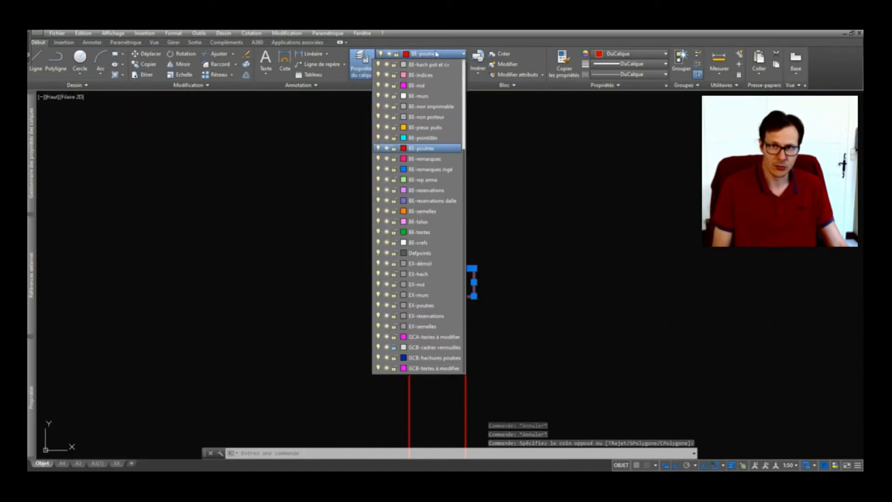
click(419, 232)
Stretch the sill's upper outer corner 0.5 to the right to slope its front face
scroll(452, 307, down, 5)
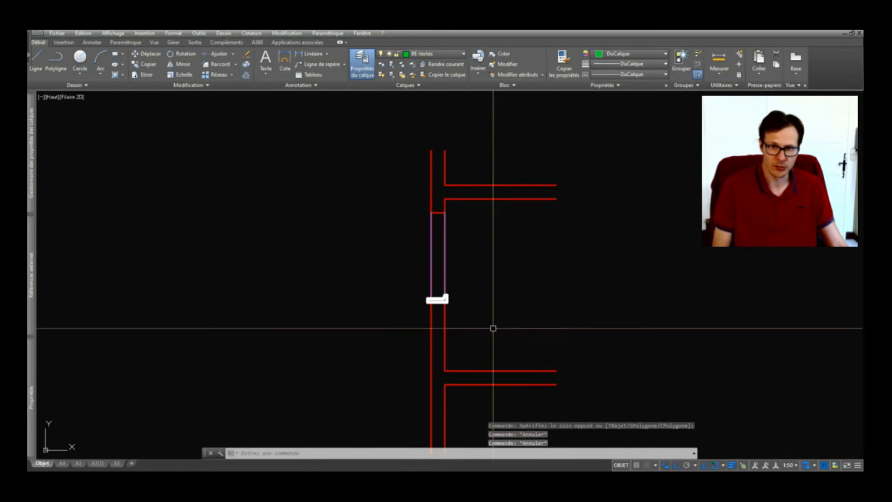
scroll(387, 295, up, 2)
mouse_move(414, 387)
middle_down()
mouse_move(408, 365)
mouse_move(384, 346)
middle_up()
middle_drag(360, 237, 349, 319)
scroll(314, 299, up, 3)
scroll(313, 307, up, 3)
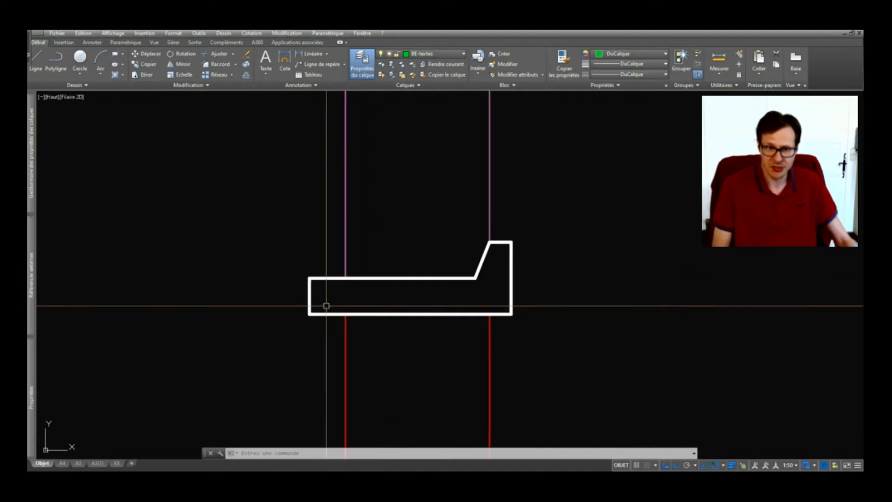
key(Return)
click(323, 263)
click(303, 285)
key(Return)
click(282, 267)
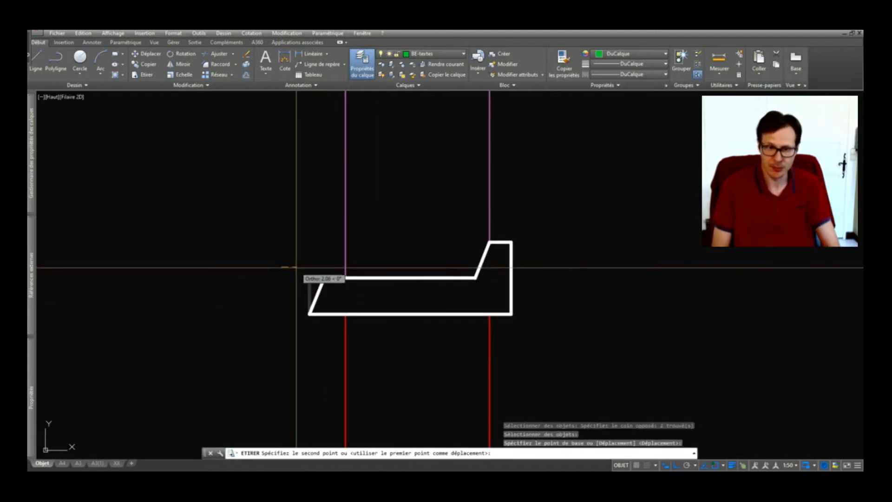
text(.5)
key(Return)
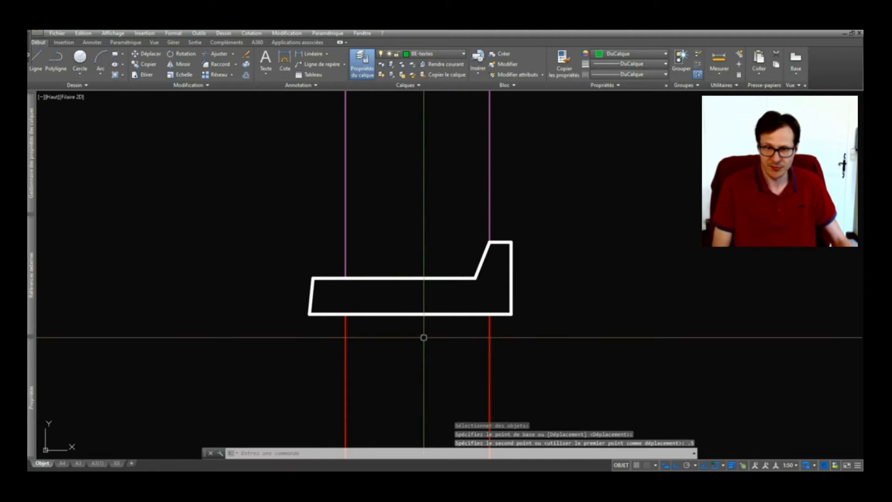
Copy the whole section about 323 to the right
scroll(451, 363, down, 8)
click(316, 229)
click(479, 388)
text(co)
key(Return)
scroll(388, 323, up, 3)
click(339, 307)
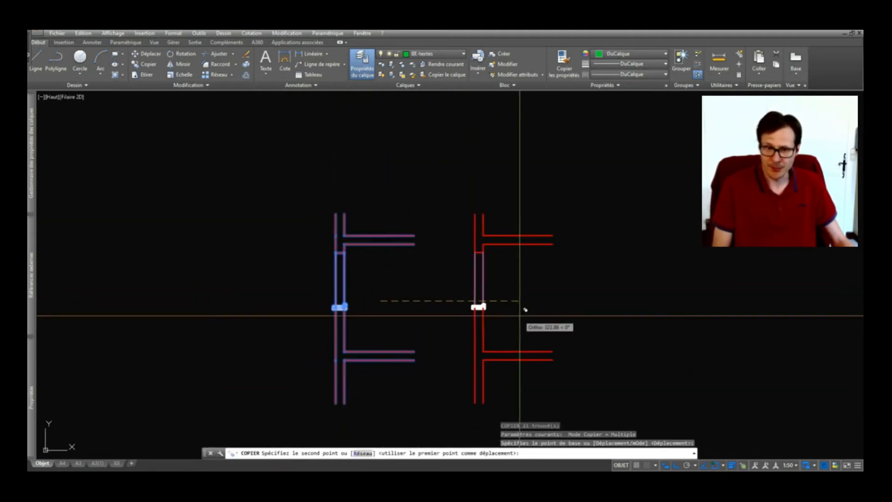
click(520, 315)
key(Return)
Stretch the sill of the right-hand copy 75 downward to enlarge its opening
scroll(498, 317, up, 2)
text(et)
key(Return)
click(487, 271)
click(428, 317)
key(Return)
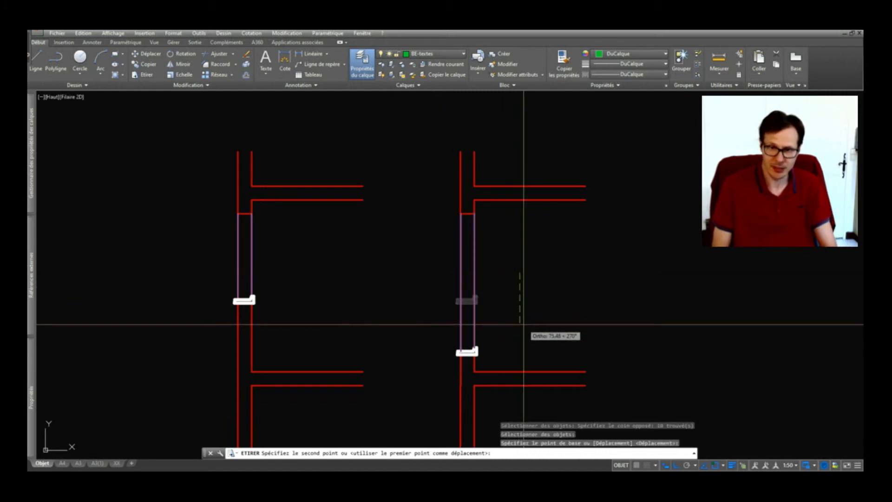
text(75)
key(Return)
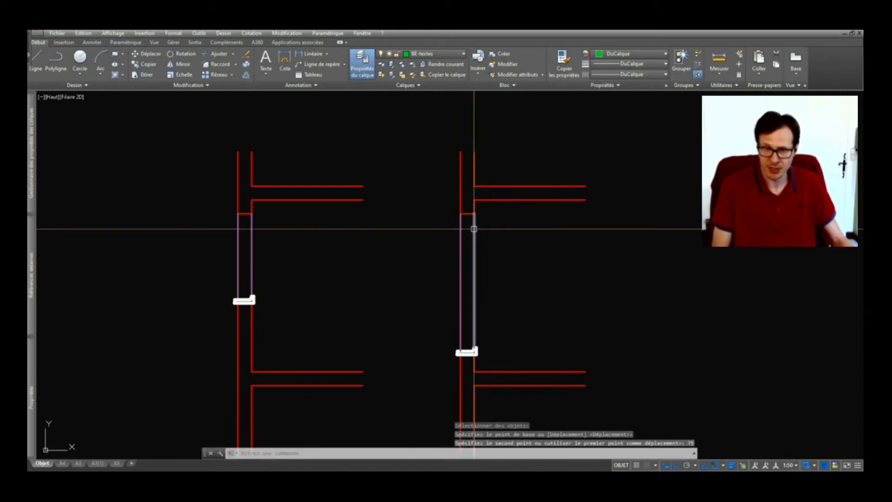
scroll(454, 178, down, 4)
click(464, 185)
click(674, 390)
text(co)
key(Return)
click(543, 343)
key(Escape)
key(Escape)
Copy the original section to its left
click(350, 154)
click(442, 354)
text(co)
key(Return)
click(417, 345)
click(326, 355)
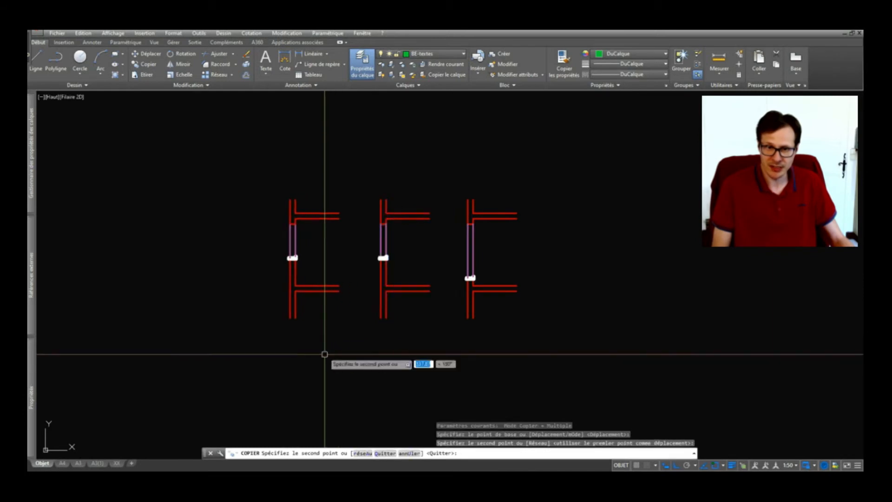
key(Escape)
Stretch the sill of the left-hand copy 20 downward
scroll(279, 245, up, 4)
text(et)
key(Return)
click(365, 253)
click(257, 298)
key(Return)
click(413, 262)
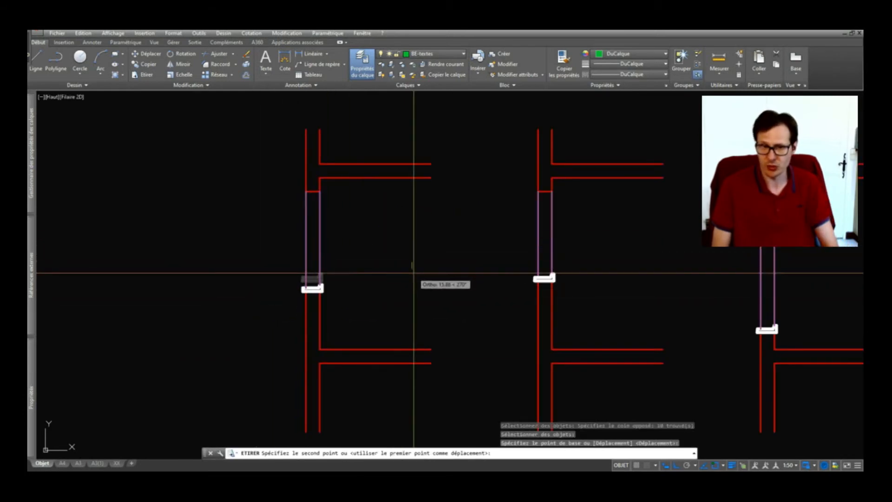
text(20)
key(Return)
Delete the two section copies on either side of the original
scroll(327, 301, down, 2)
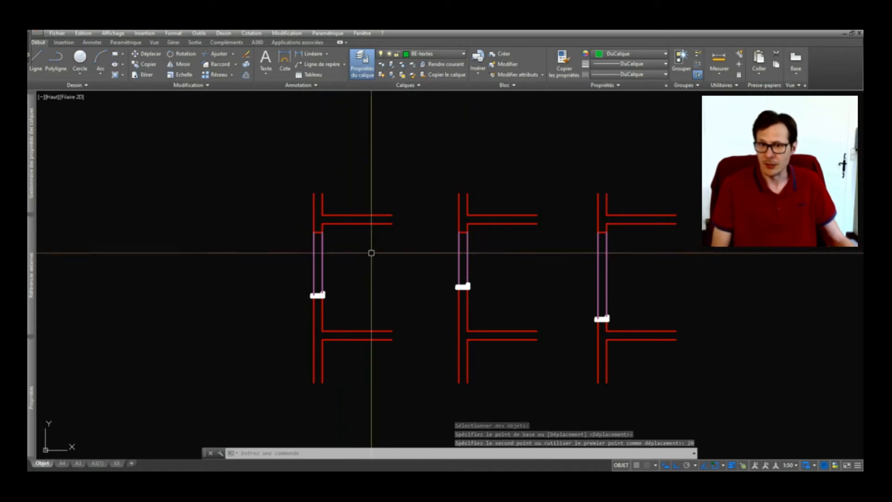
scroll(325, 295, up, 5)
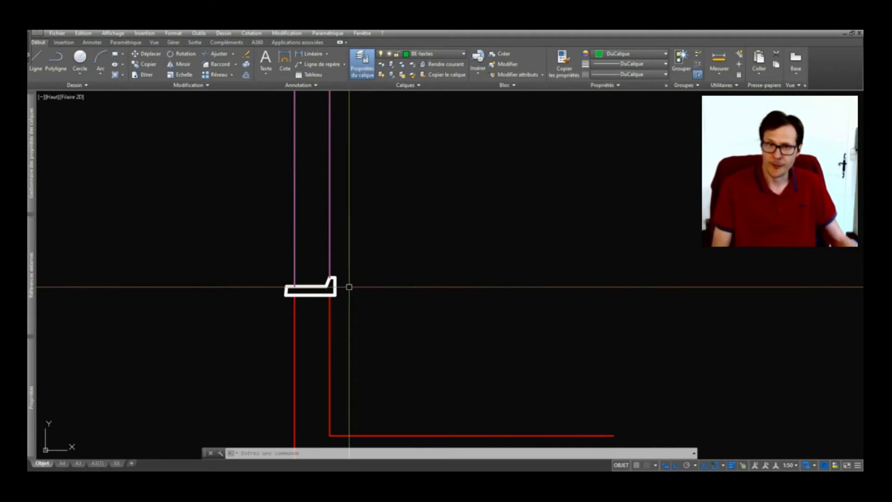
scroll(349, 287, down, 5)
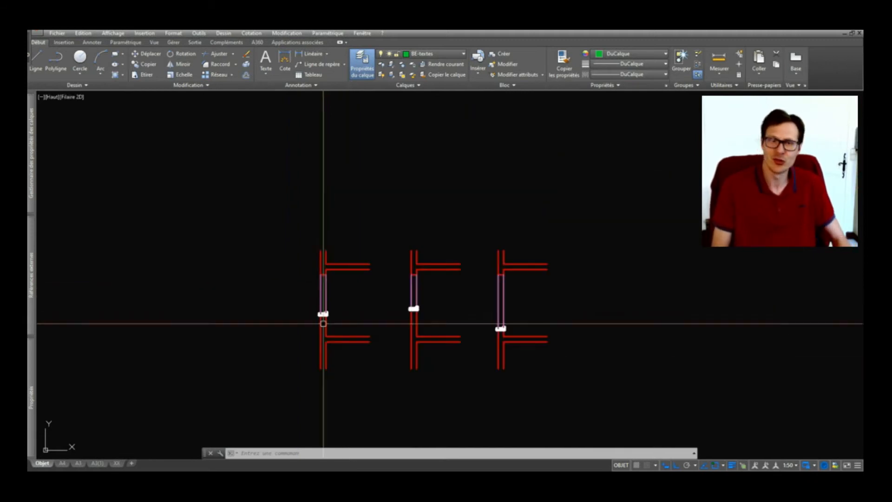
click(291, 235)
click(392, 378)
key(Delete)
click(464, 215)
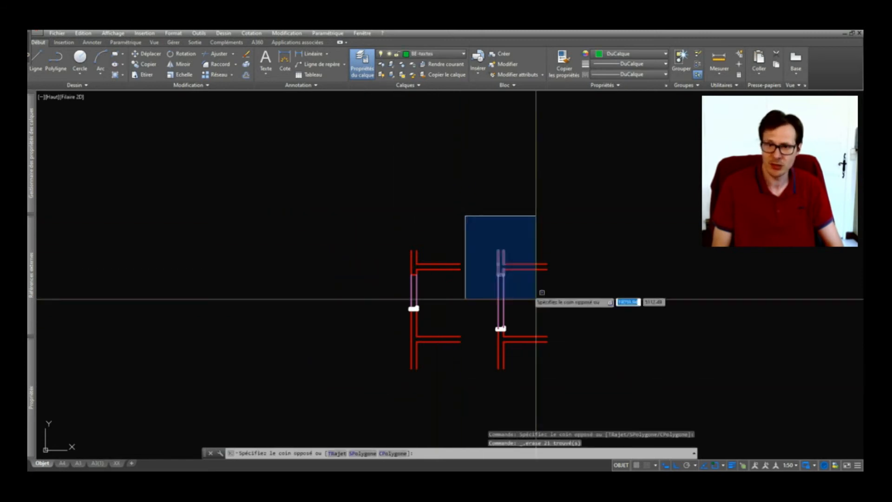
click(556, 346)
key(Delete)
click(487, 329)
click(543, 369)
key(Delete)
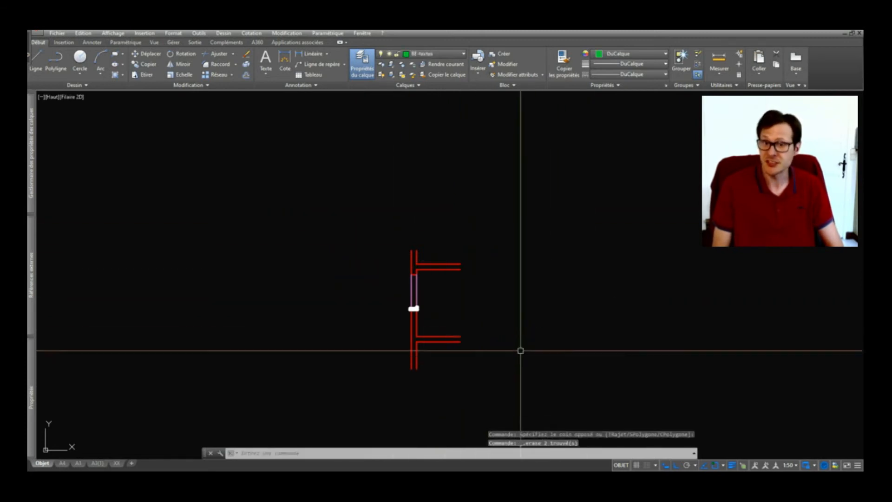
Convert the sill outline into a block by copying it with a base point at the wall's outer face and pasting it over the deleted original
scroll(412, 303, up, 7)
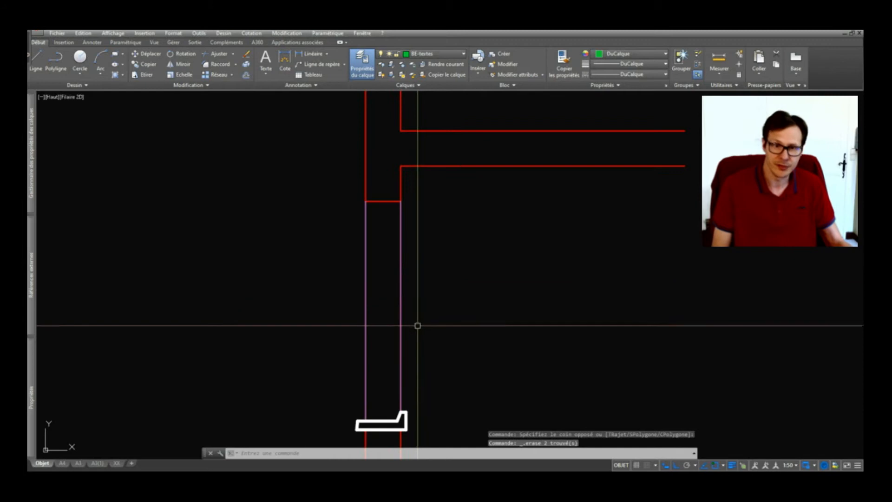
click(330, 173)
click(474, 259)
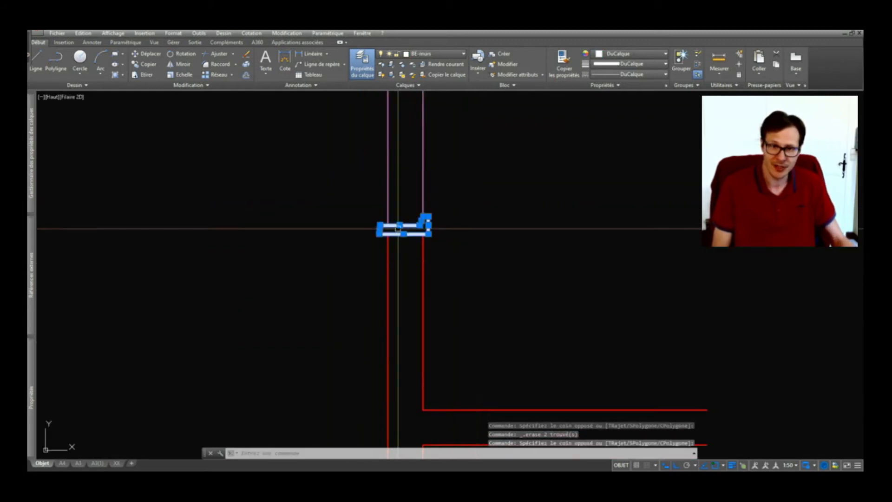
scroll(384, 195, up, 3)
key(Escape)
click(327, 227)
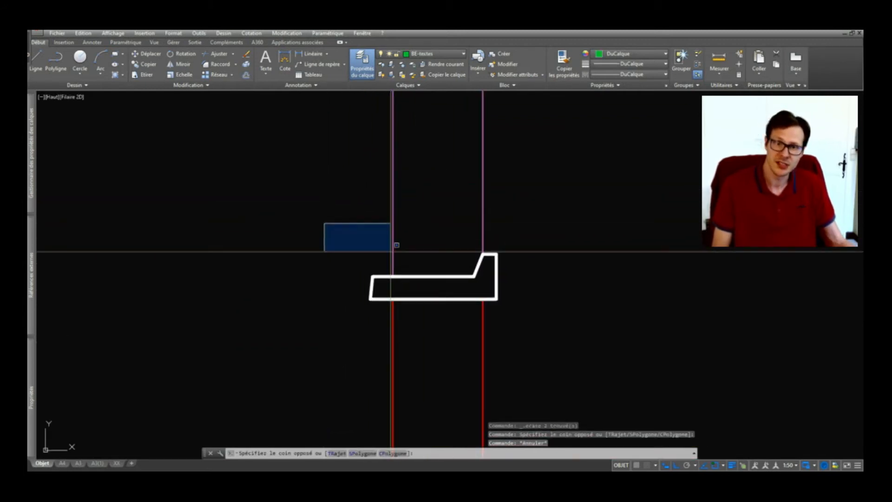
click(679, 374)
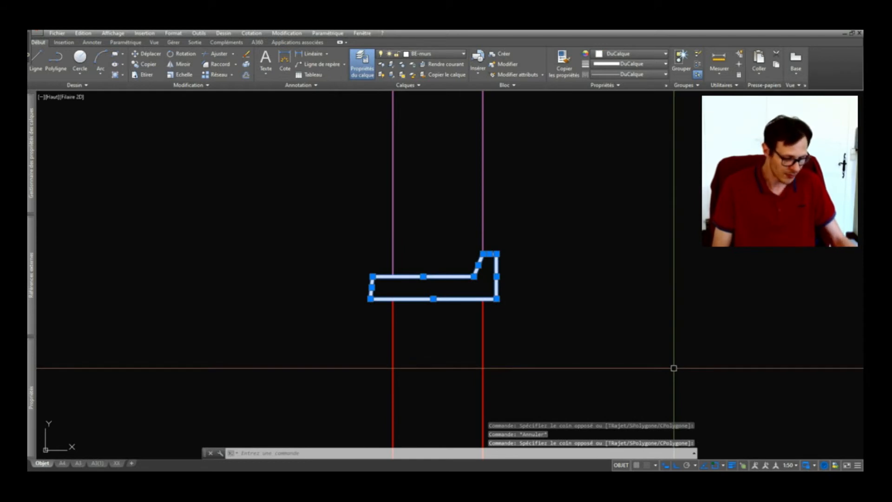
key(ctrl+shift+c)
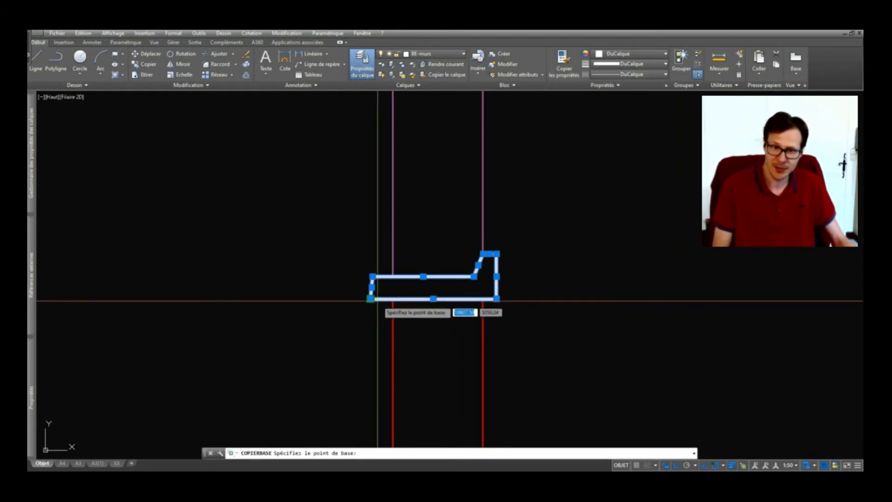
click(407, 297)
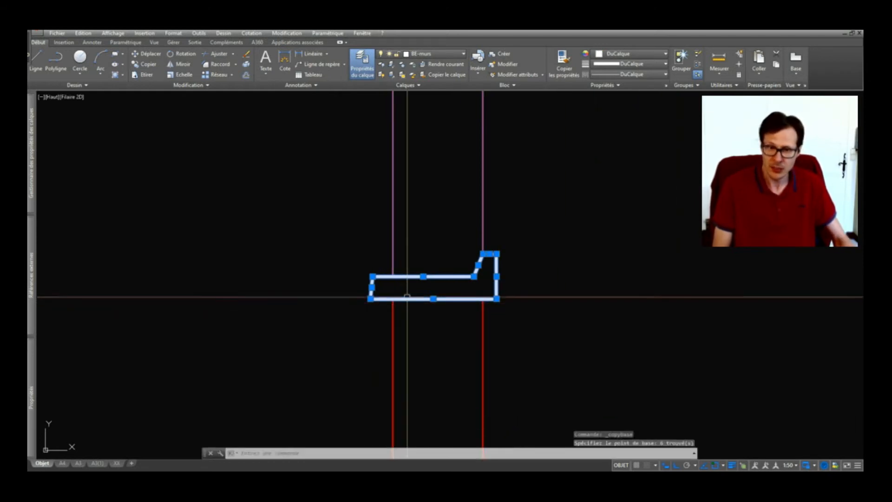
key(Delete)
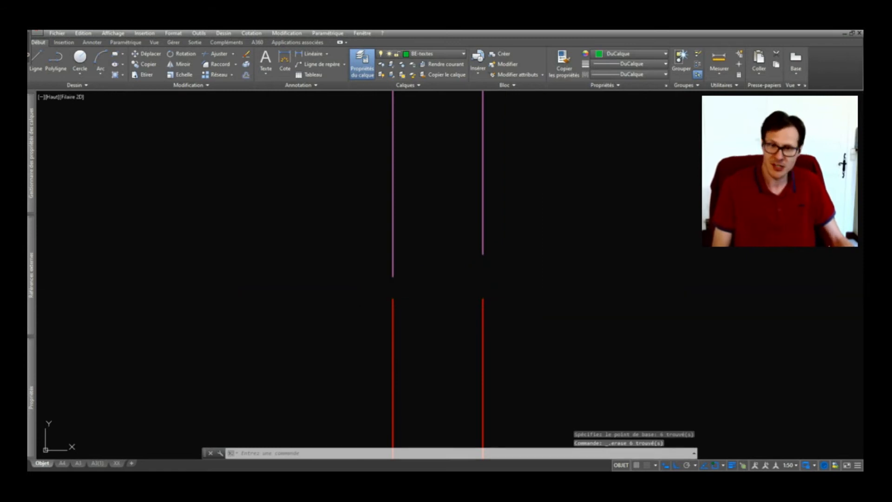
key(ctrl+v)
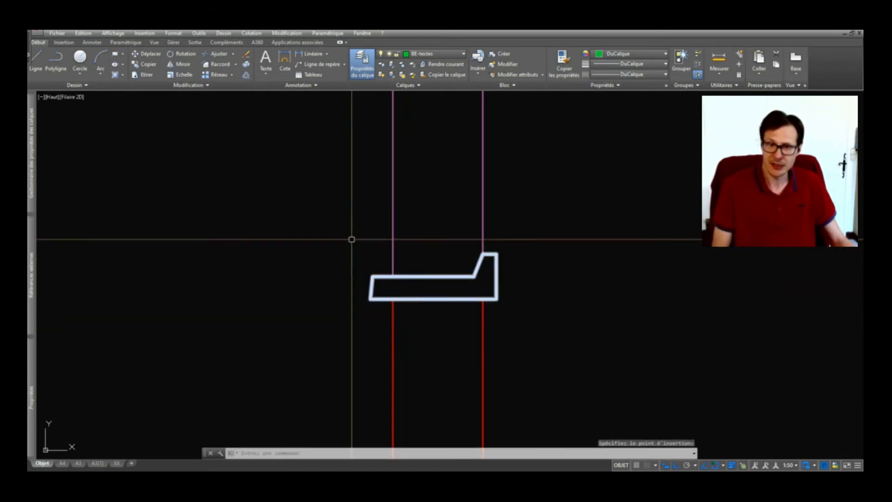
Inspect the pasted sill block in the list of block definitions and close the dialog without editing
click(503, 271)
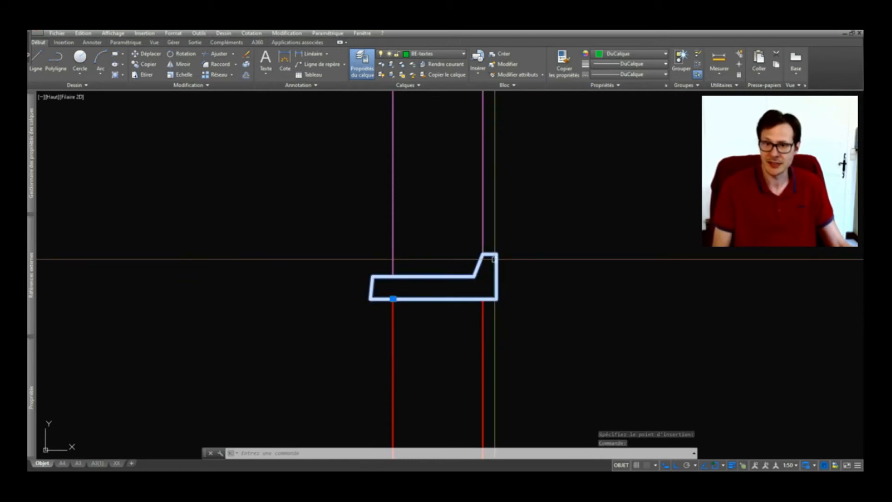
double_click(494, 259)
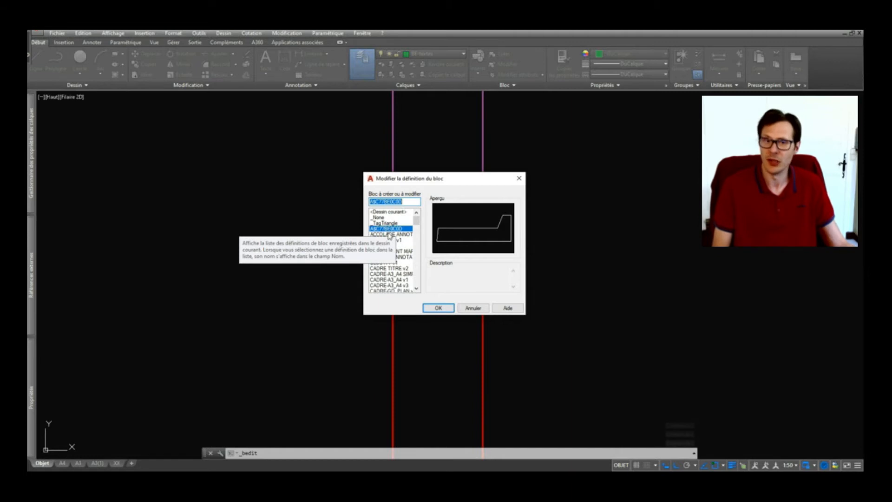
key(Escape)
key(Escape)
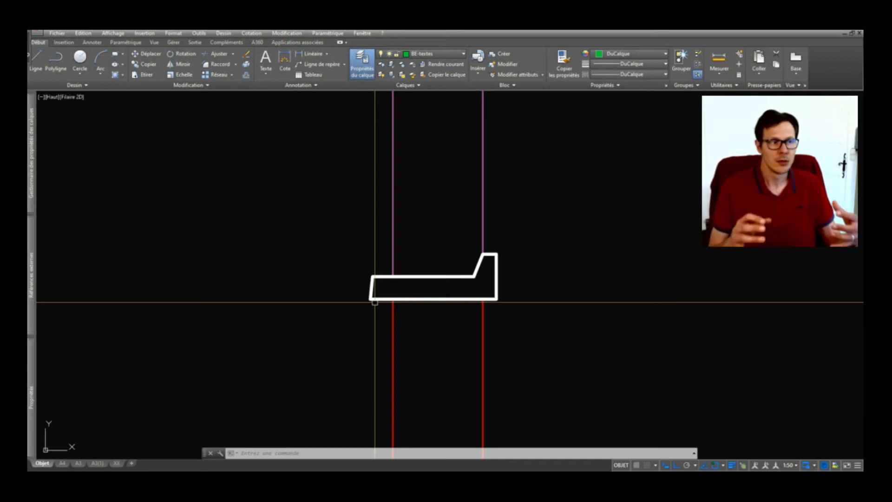
Copy the whole section, including the sill block, about 405 to the right
scroll(321, 266, down, 5)
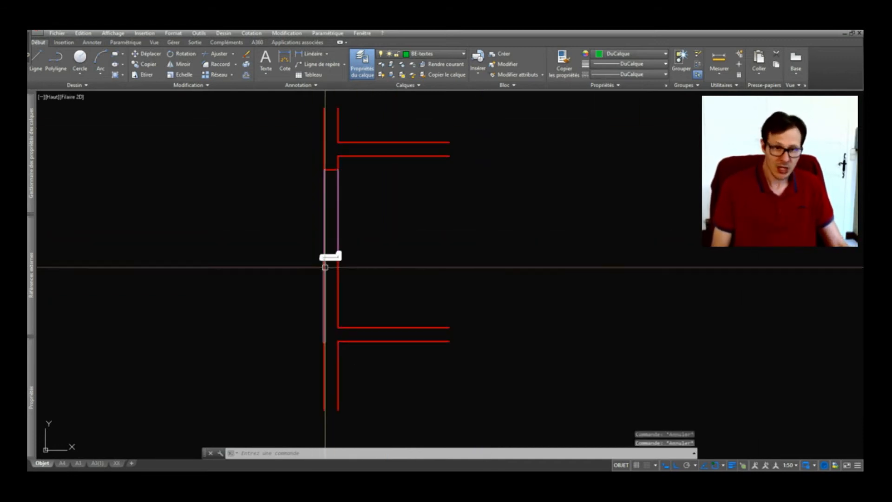
scroll(320, 270, down, 4)
click(271, 200)
click(475, 370)
text(c)
key(space)
click(361, 265)
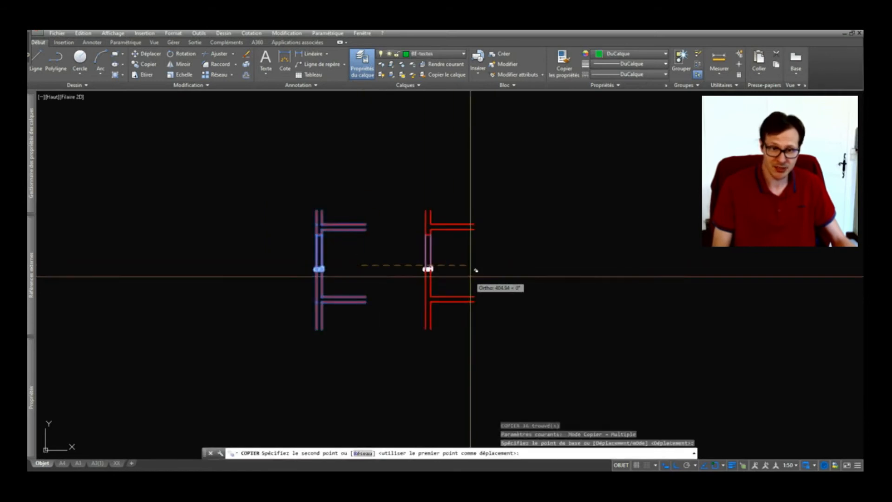
click(472, 276)
key(space)
Stretch the sill of the right-hand copy downward to enlarge its window opening
scroll(454, 274, up, 2)
text(et)
click(457, 250)
click(405, 272)
key(space)
click(446, 260)
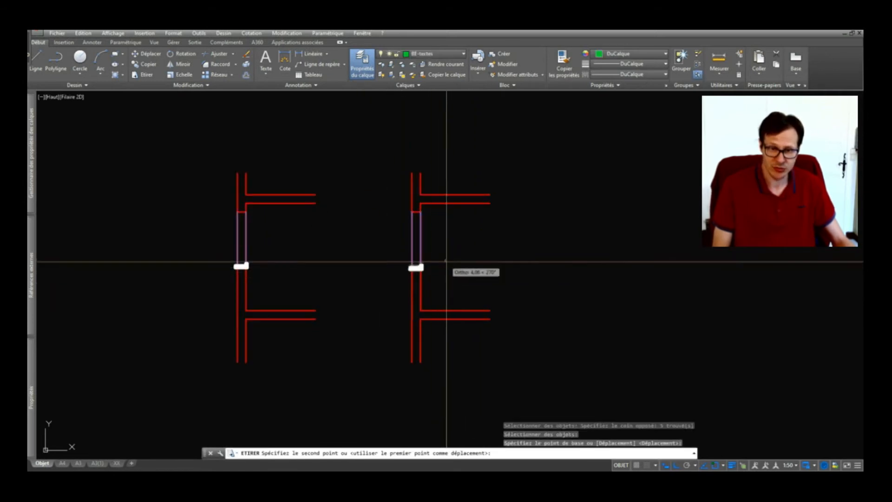
click(444, 293)
Copy the original section, with its sill block, horizontally to its left
scroll(467, 293, down, 2)
click(295, 190)
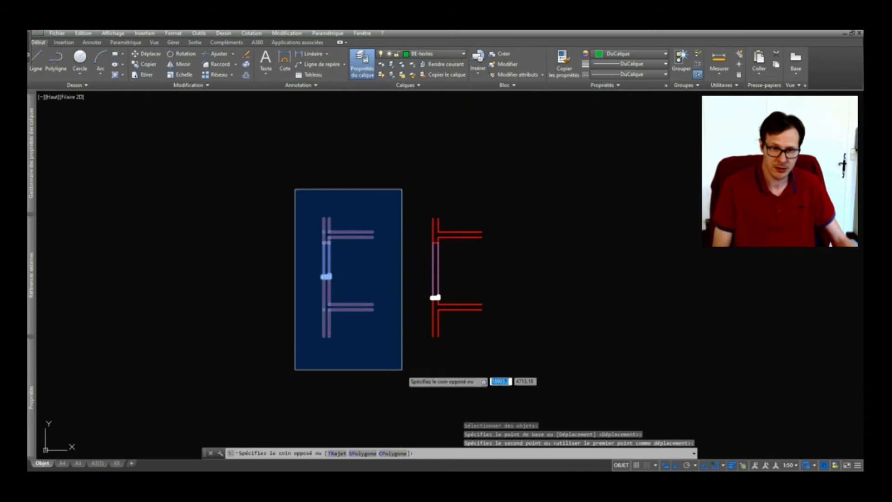
click(402, 370)
text(c)
click(367, 381)
click(248, 380)
key(space)
Stretch the sill of the left-hand copy slightly downward to make its window opening taller
text(et)
click(228, 262)
click(192, 289)
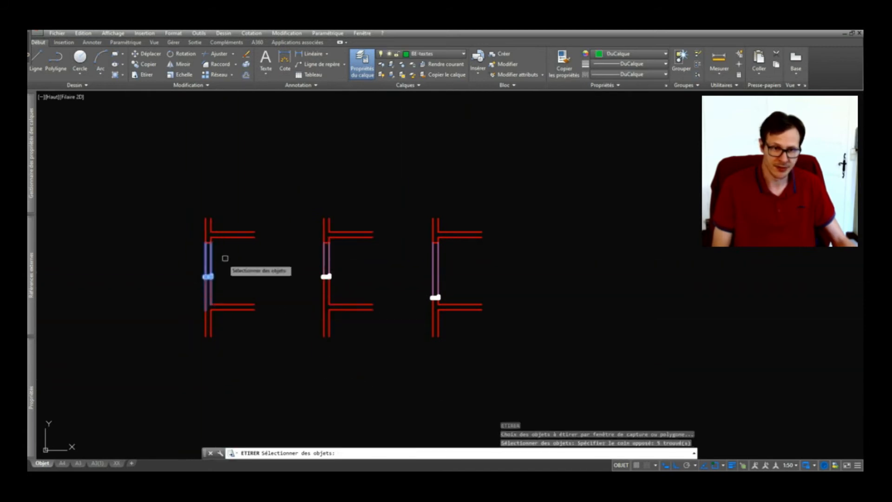
scroll(228, 260, up, 3)
key(space)
click(251, 308)
click(256, 337)
scroll(372, 244, down, 2)
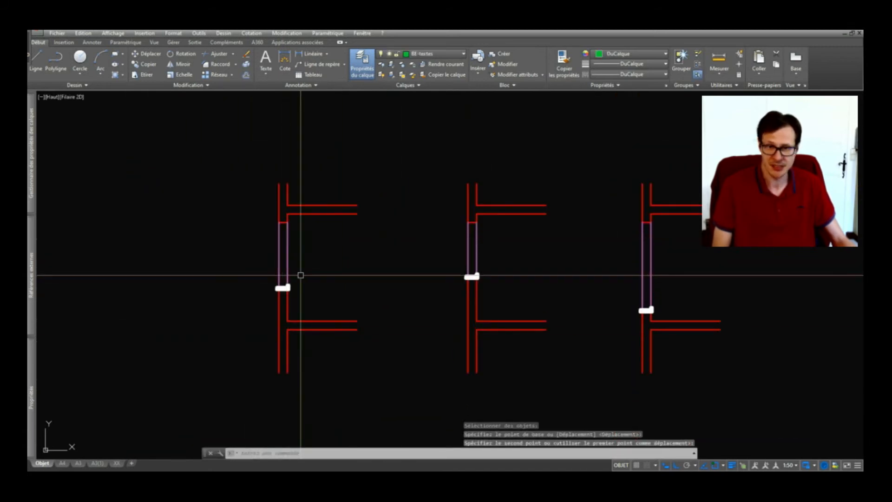
Open the left-hand section's sill block in the block editor
scroll(286, 288, up, 4)
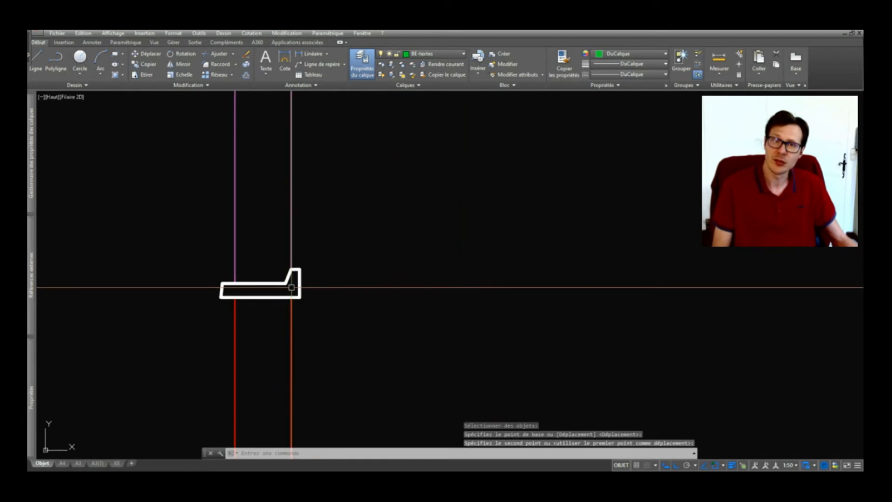
click(278, 284)
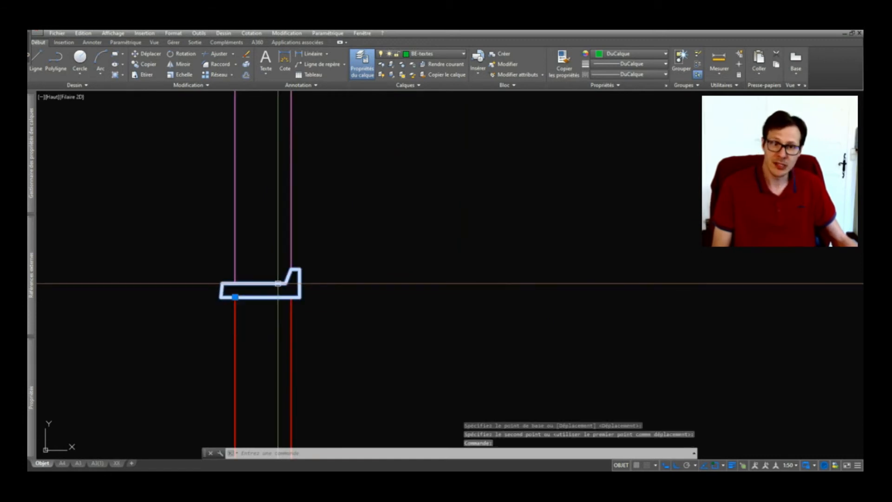
right_click(279, 287)
click(322, 246)
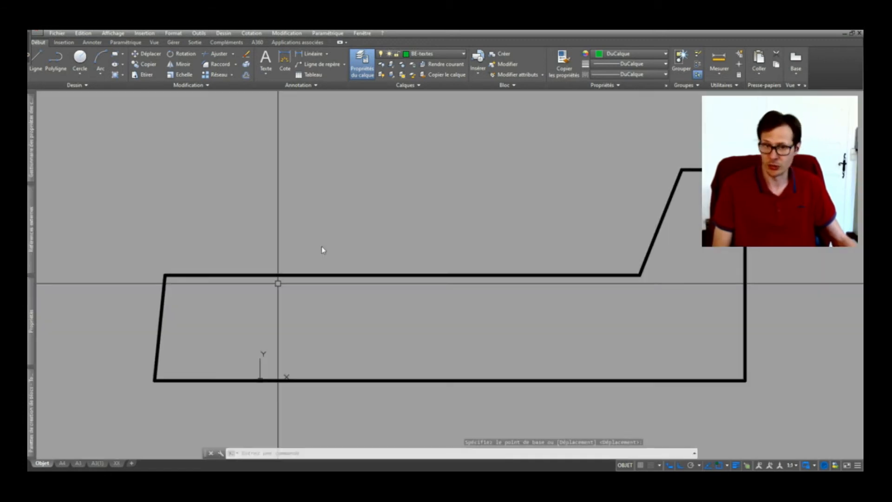
scroll(440, 266, down, 4)
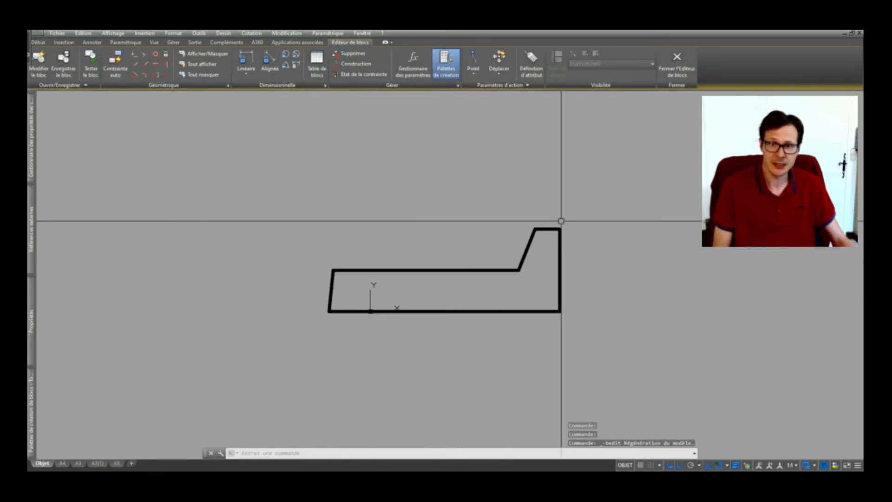
Stretch the sloped edge of the sill's upstand toward the outer side to widen the upstand
scroll(520, 242, up, 2)
key(space)
click(559, 191)
click(466, 327)
key(space)
click(529, 319)
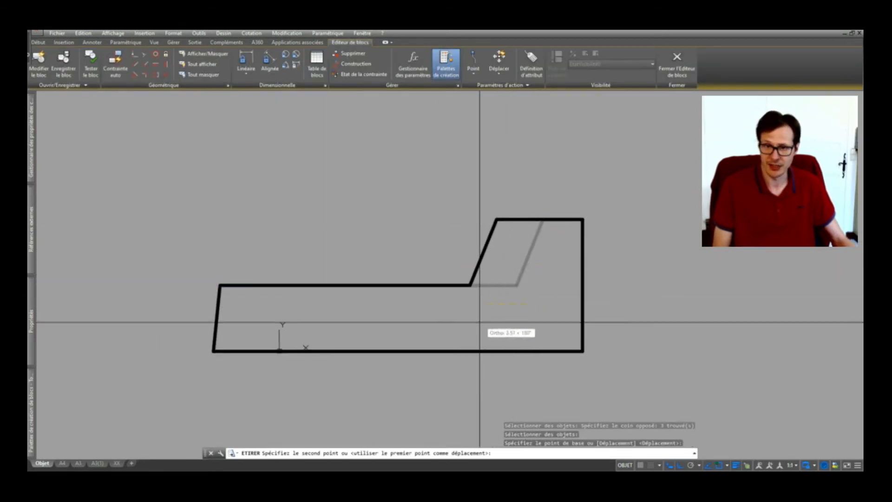
click(479, 319)
key(space)
click(659, 183)
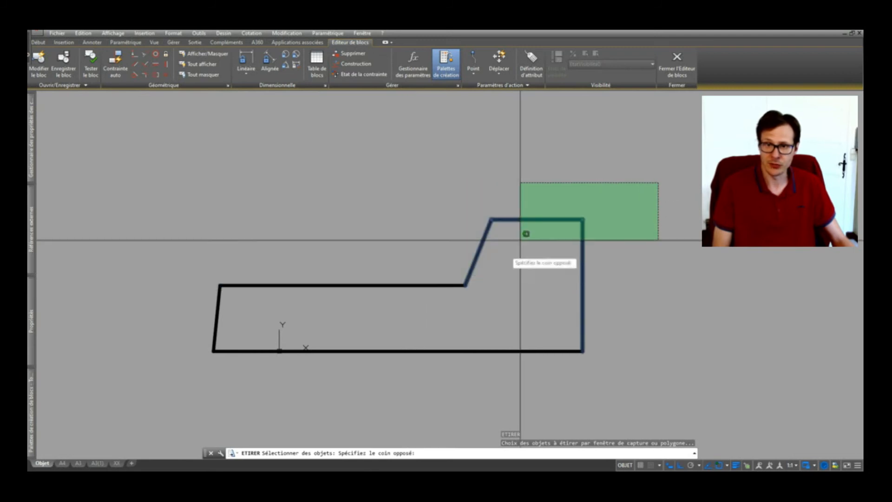
key(Escape)
text(et)
key(space)
key(Escape)
key(Escape)
Stretch the corner at the foot of the upstand upward so the sill's top surface slopes toward the outside
key(space)
click(494, 271)
click(430, 310)
key(space)
click(524, 292)
click(531, 267)
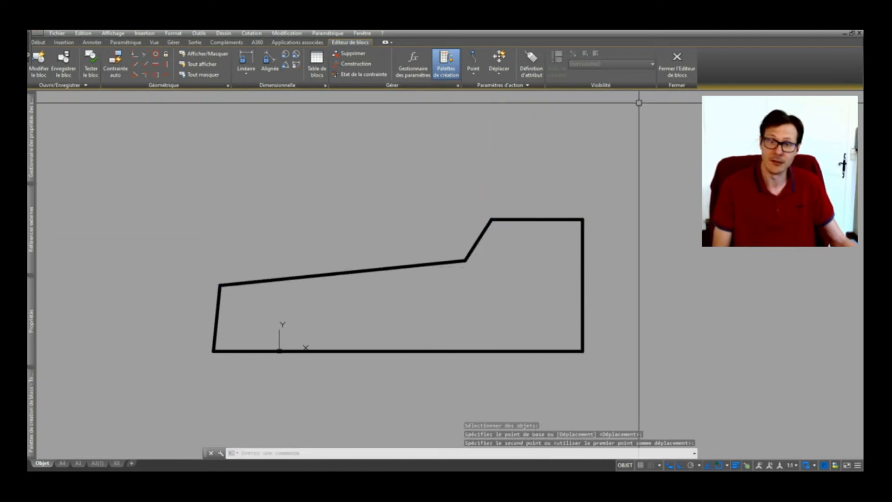
Save the changes to the sill block, close the block editor and check the sills in the three sections
click(677, 63)
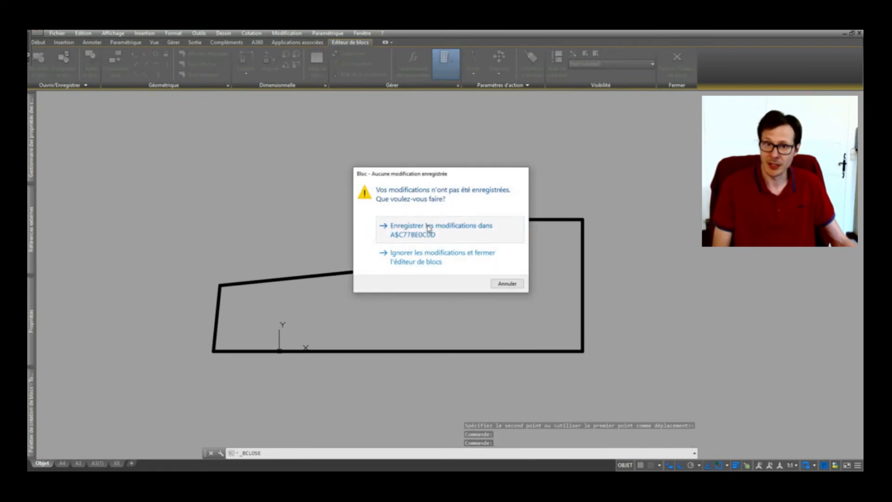
click(428, 228)
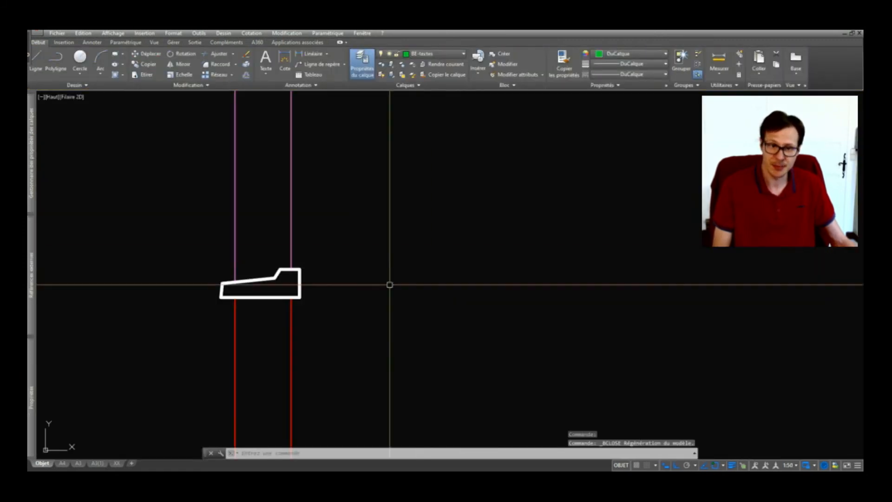
middle_drag(568, 311, 614, 325)
scroll(556, 275, down, 8)
scroll(660, 321, up, 6)
scroll(542, 312, up, 4)
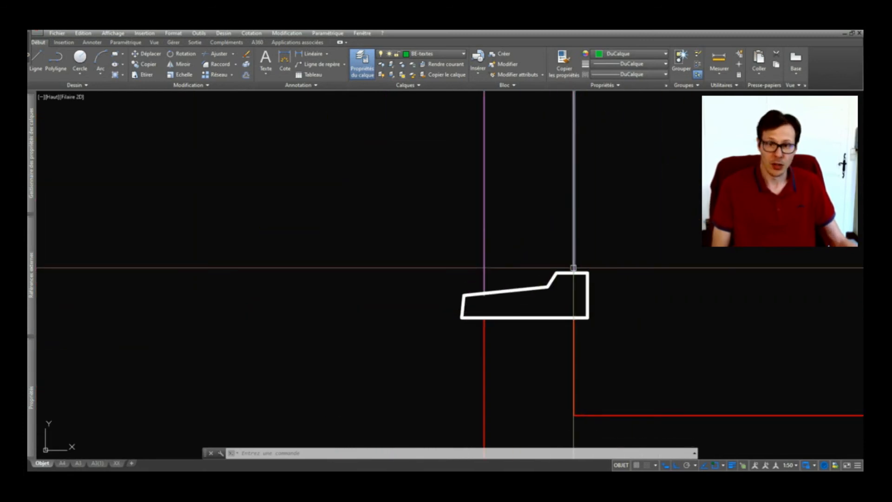
Copy the window lines, sill block and adjoining wall lines of the right-hand section to the empty area below it
scroll(574, 273, down, 8)
click(592, 265)
click(532, 291)
text(c)
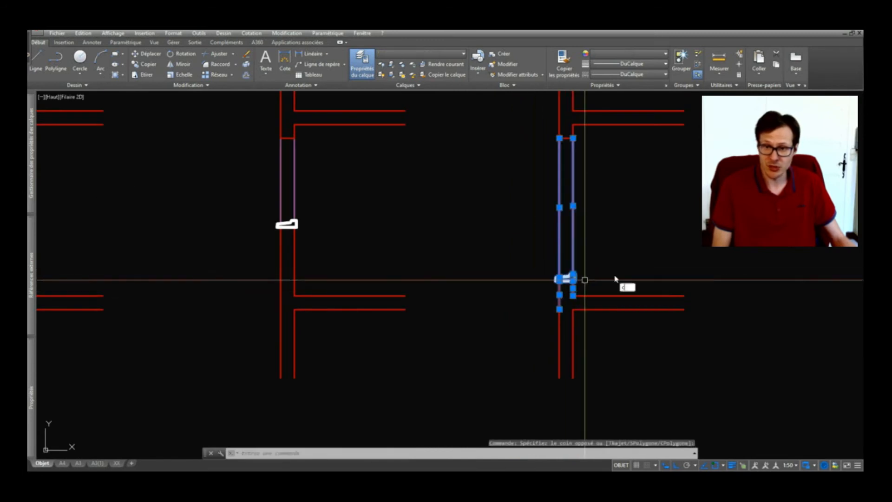
text(o)
key(Return)
click(614, 279)
scroll(578, 178, down, 4)
click(625, 353)
key(Return)
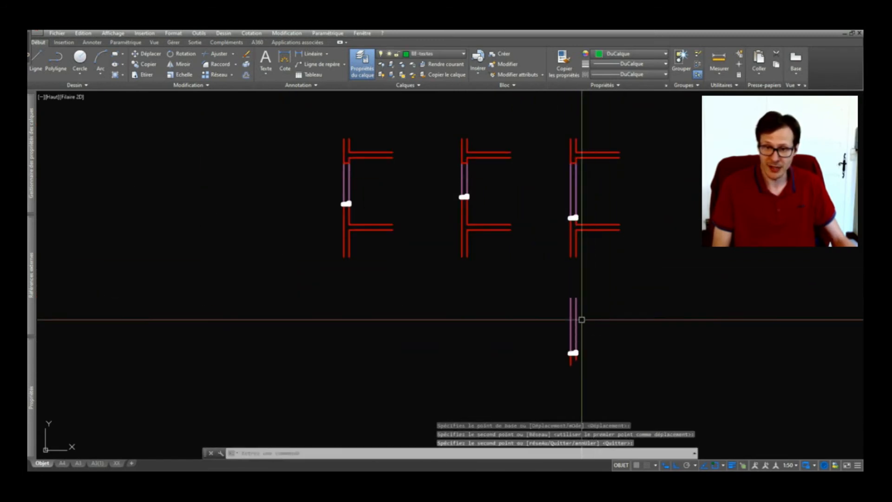
Stretch the upper ends of the copied window lines about 169 downward to shorten the sill detail
text(e)
key(Return)
click(581, 293)
click(561, 308)
key(Return)
click(601, 301)
scroll(585, 349, up, 4)
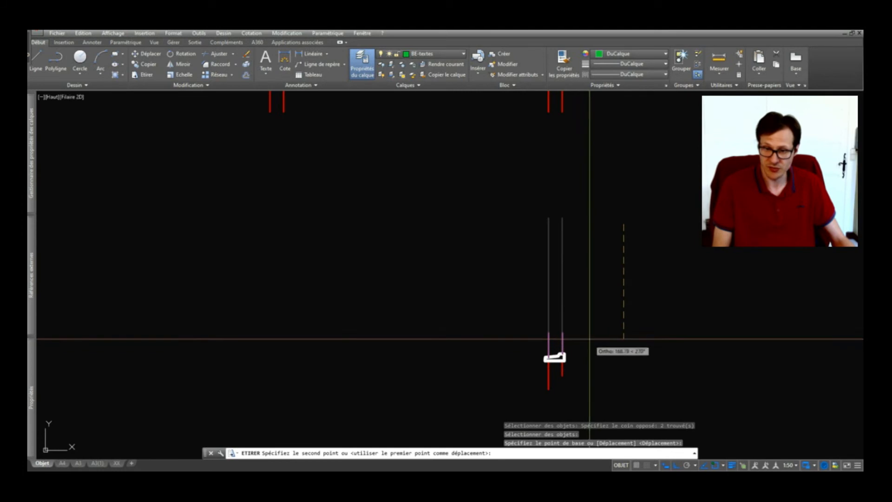
click(590, 339)
Dimension the height of the inner face of the sill in the isolated detail, placing the dimension to its right
scroll(554, 360, up, 6)
scroll(501, 355, down, 8)
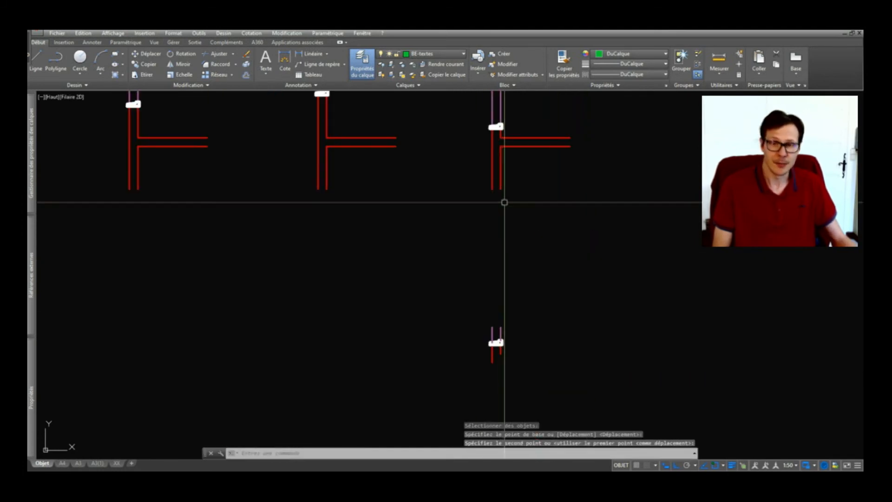
middle_drag(302, 145, 347, 215)
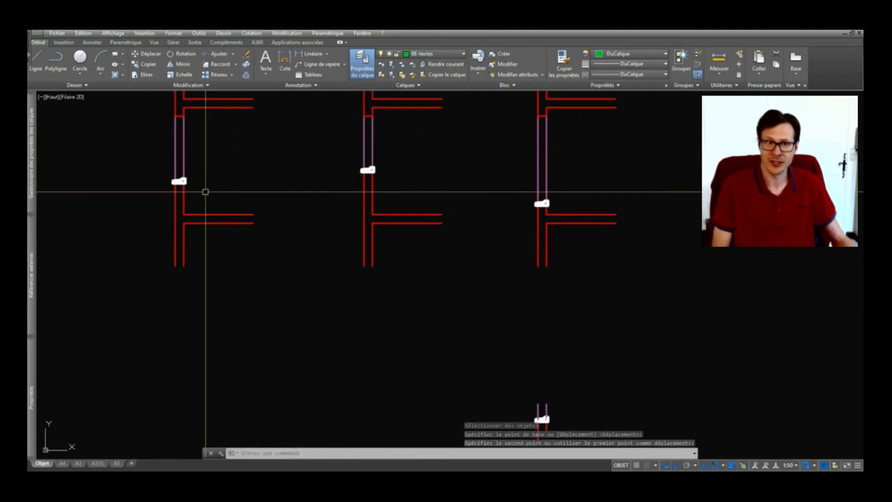
scroll(237, 193, down, 4)
scroll(340, 285, up, 6)
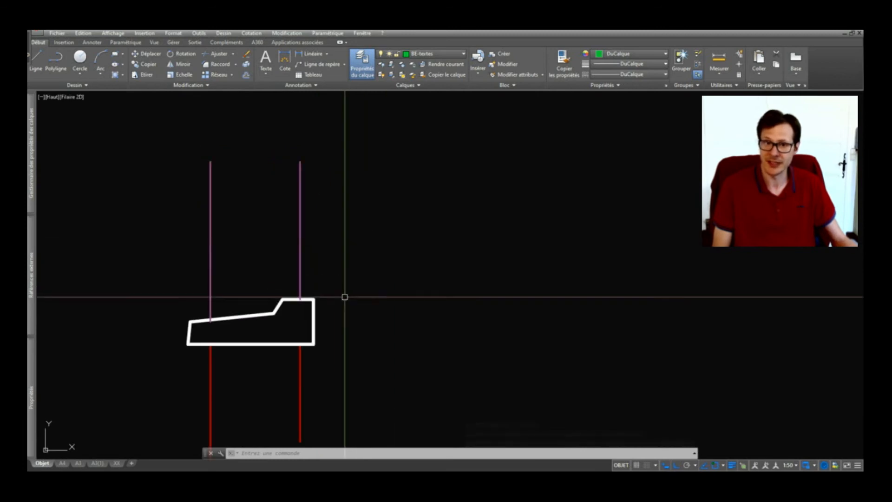
text(cot)
key(Return)
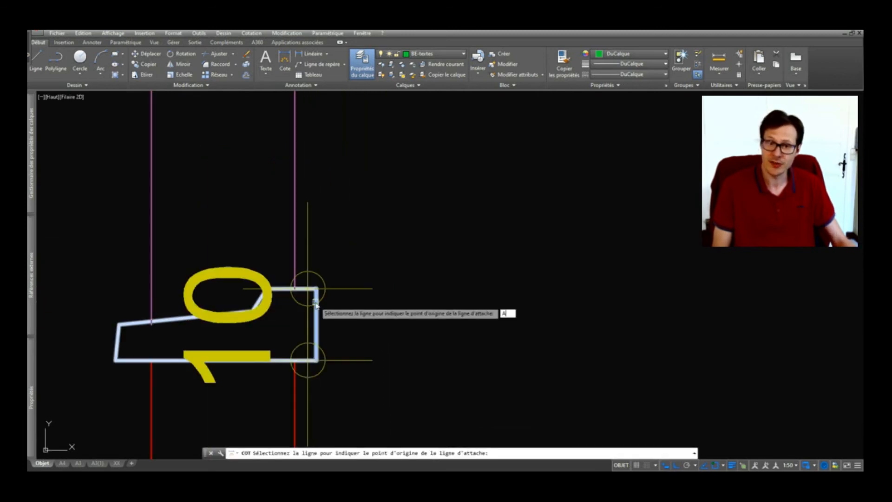
click(317, 302)
click(473, 289)
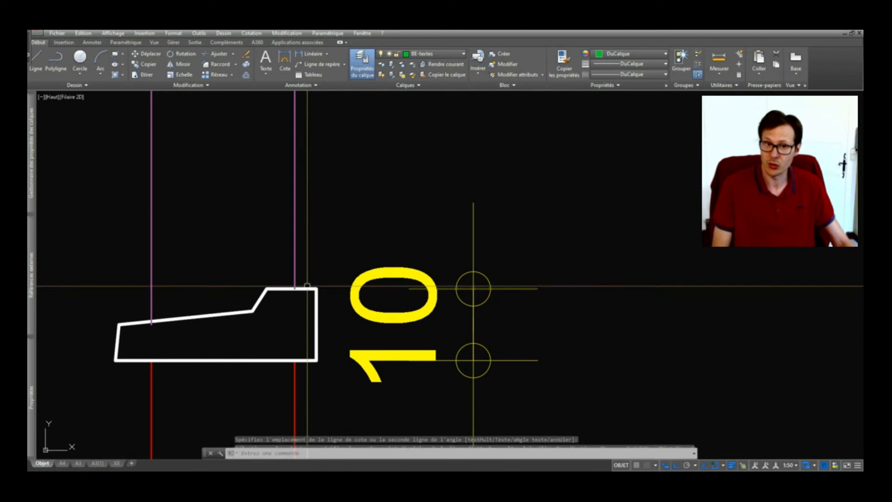
Change the sill height dimension's style to COTATIONS 10E
key(Escape)
scroll(497, 279, down, 6)
click(466, 285)
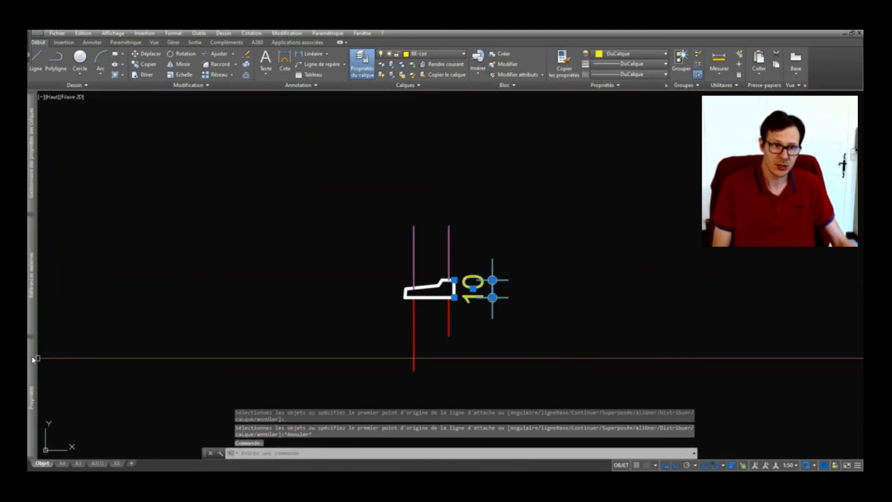
key(ctrl+1)
click(151, 208)
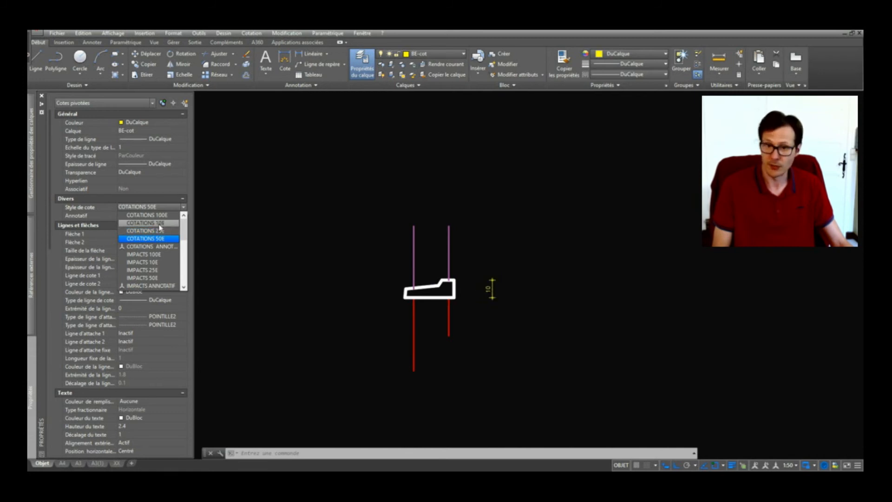
scroll(525, 292, up, 4)
key(ctrl+1)
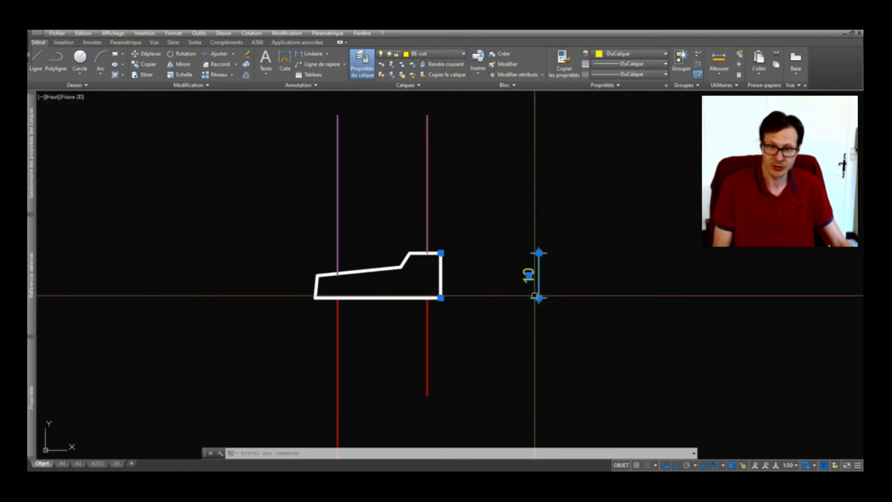
Move the height dimension line closer to the inner face of the sill
click(539, 298)
click(471, 313)
key(Escape)
scroll(448, 225, down, 2)
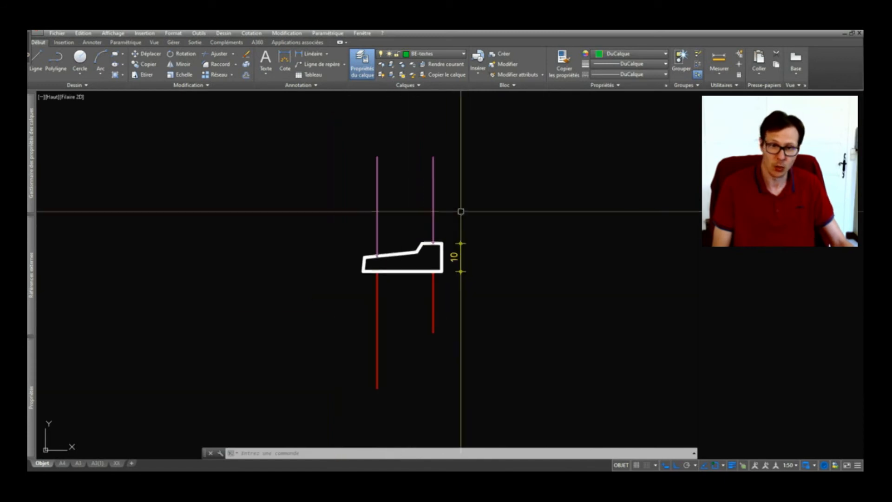
Stretch the lower end of the shorter inner wall line downward below the isolated sill detail
text(et)
key(space)
key(Escape)
scroll(446, 321, up, 2)
key(space)
click(477, 313)
click(399, 357)
key(space)
click(499, 308)
click(502, 372)
scroll(387, 183, up, 4)
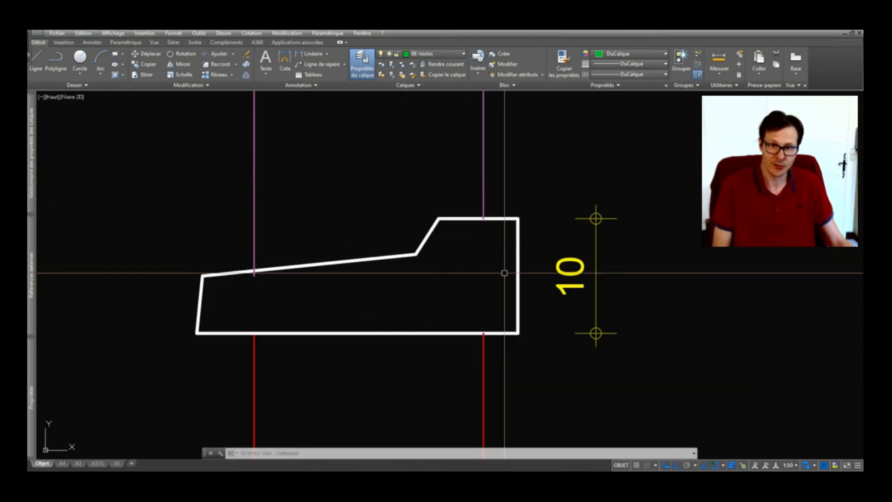
Dimension the width of the sill's upper flat edge above the sill and match its properties to the height dimension
text(cot)
key(space)
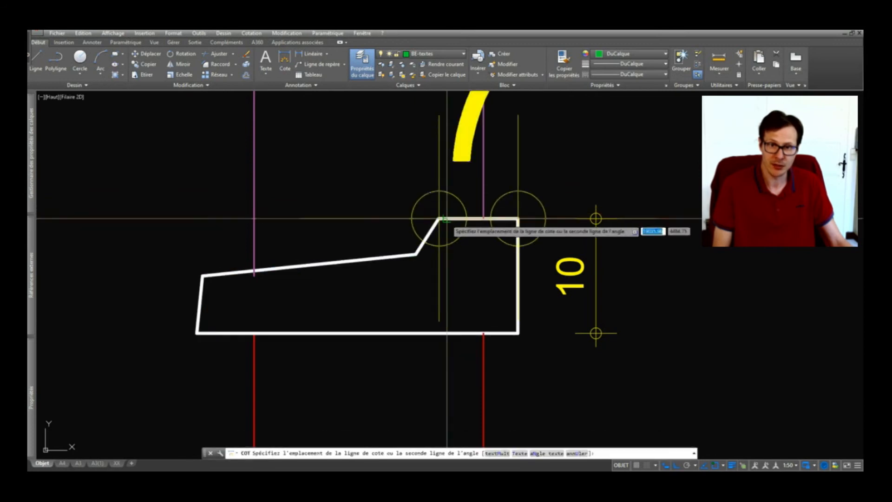
key(Escape)
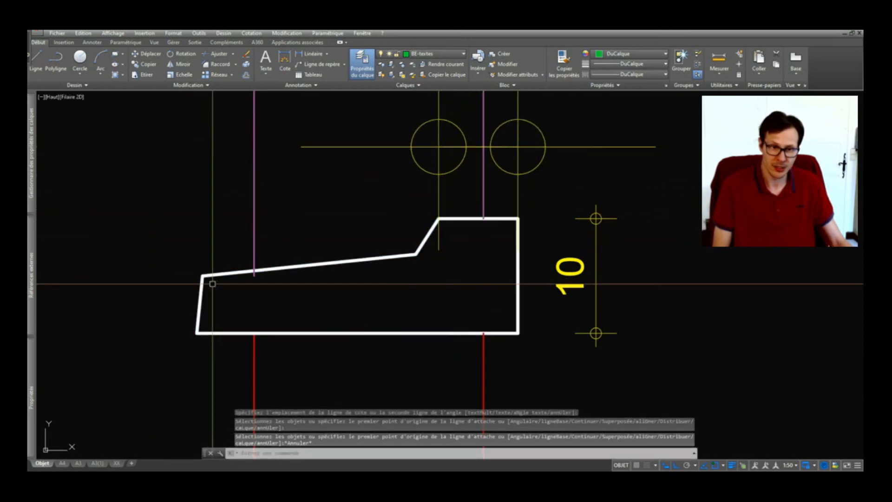
text(cr)
key(space)
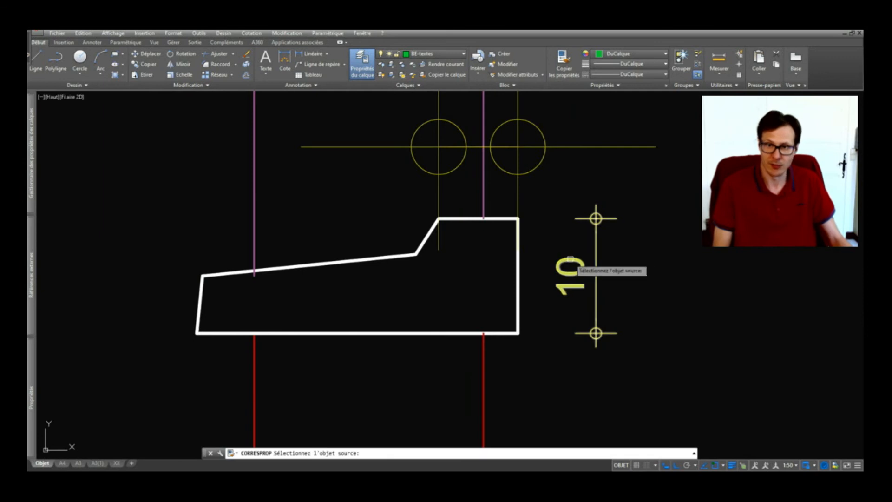
click(570, 260)
scroll(569, 260, down, 2)
click(561, 189)
key(space)
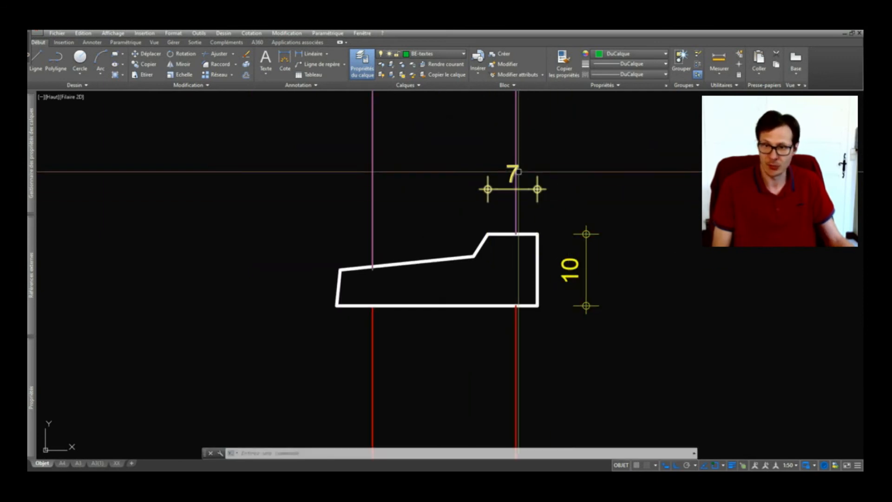
Move the width dimension's text up and outward beyond the inner window line, so a leader connects it
click(487, 190)
scroll(501, 200, up, 2)
click(502, 206)
key(Escape)
key(space)
click(517, 172)
click(551, 152)
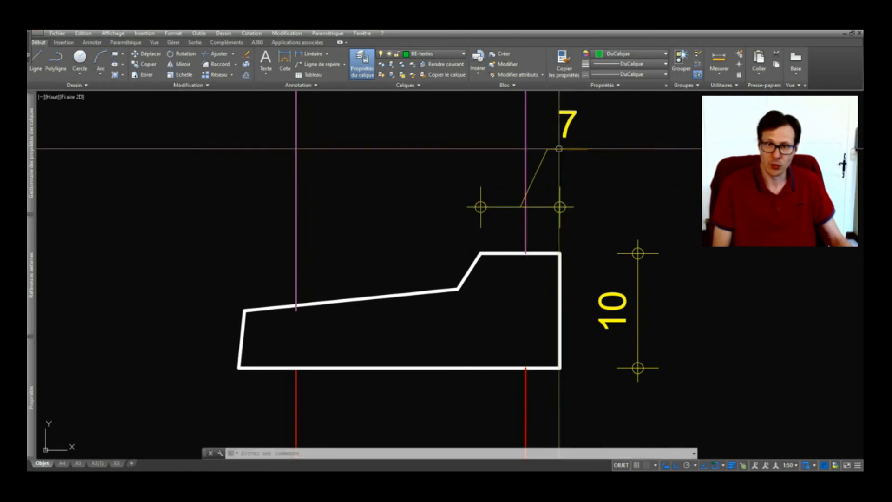
Open the sill block for editing and stretch its sloping step about 0.5 horizontally toward the inner face
scroll(563, 278, down, 4)
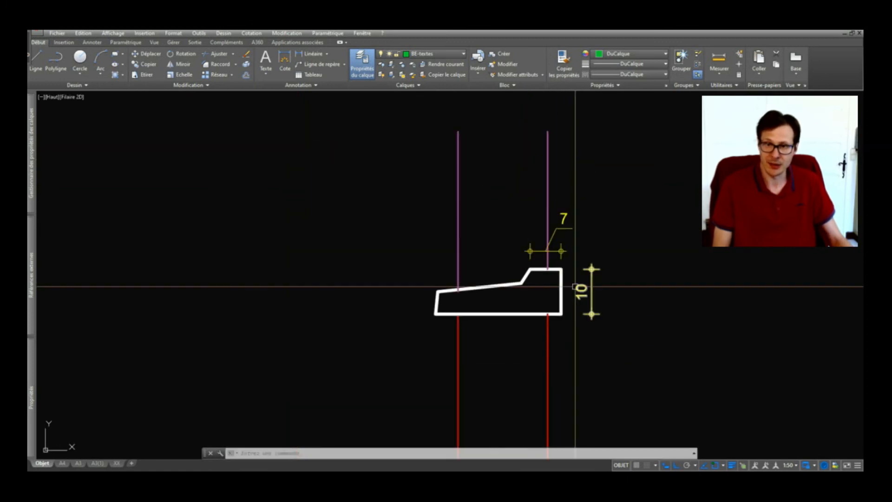
right_click(525, 280)
click(549, 242)
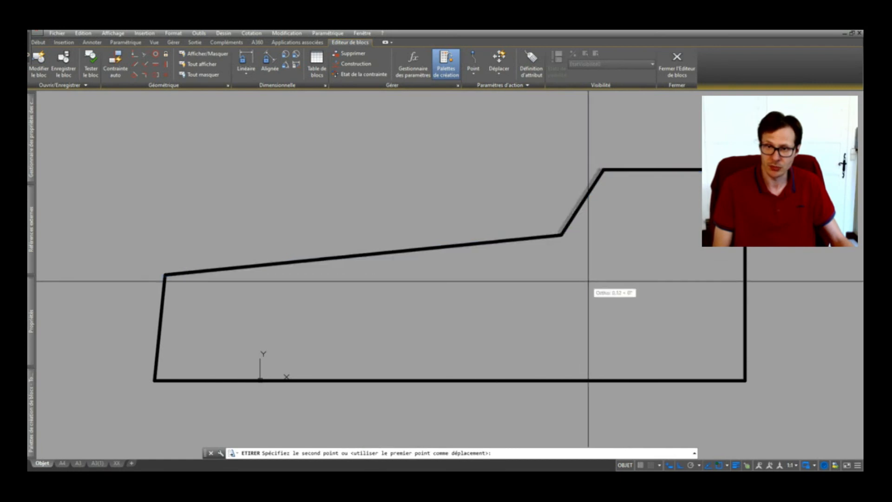
click(595, 264)
Stretch the sill's outer upper corner upward, then save the block and close the block editor
key(Return)
click(146, 325)
key(Return)
click(244, 340)
click(253, 327)
click(677, 63)
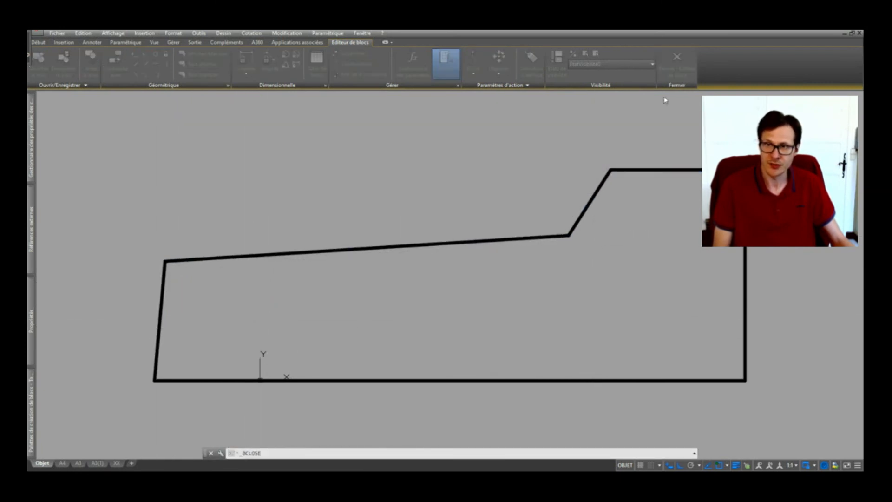
click(434, 241)
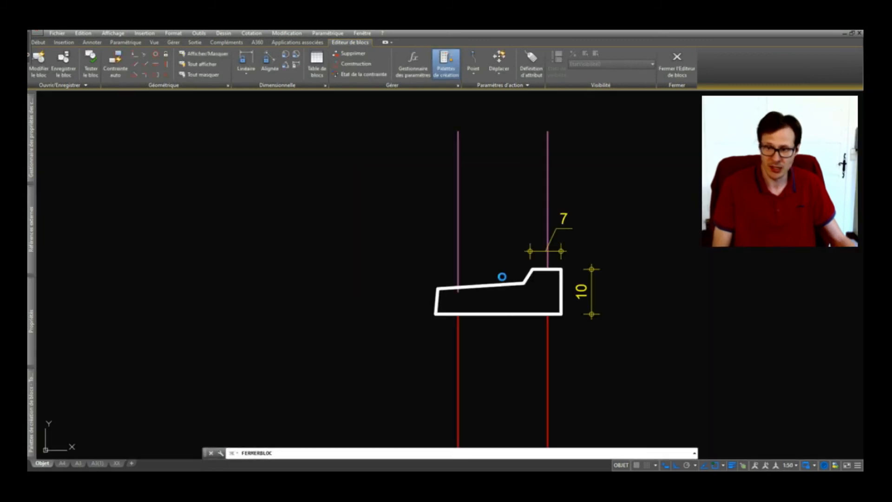
Snap the outer origin point of the width dimension to the shifted corner of the sill's upper flat edge
scroll(511, 251, up, 4)
click(572, 220)
click(558, 266)
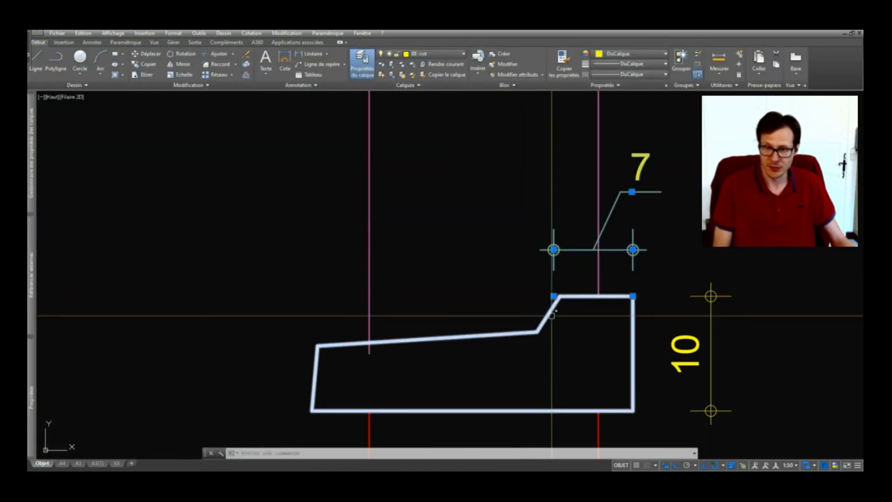
click(554, 296)
click(560, 296)
key(Escape)
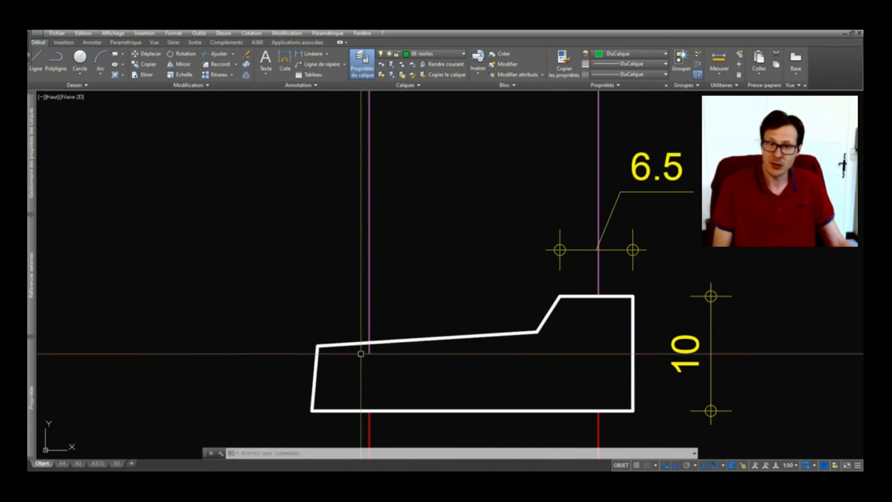
Trim the end of the outer window line that extends below the sill's sloping top in the isolated detail
scroll(360, 353, up, 3)
text(aj)
key(Return)
key(Return)
click(404, 347)
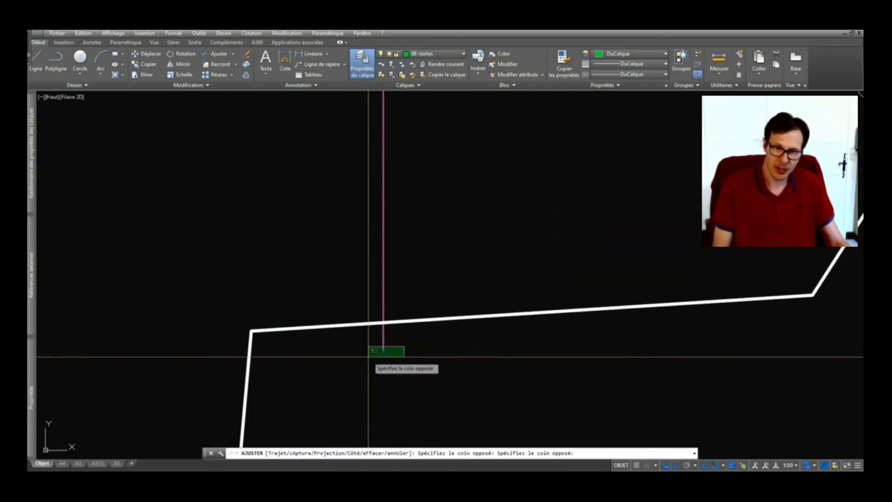
click(357, 341)
key(Escape)
Examine the sill profile and the adjoining window lines in the building sections above the isolated detail
scroll(482, 361, down, 5)
scroll(481, 380, down, 5)
middle_drag(493, 103, 514, 351)
scroll(523, 323, up, 3)
middle_drag(367, 216, 406, 342)
scroll(543, 245, up, 2)
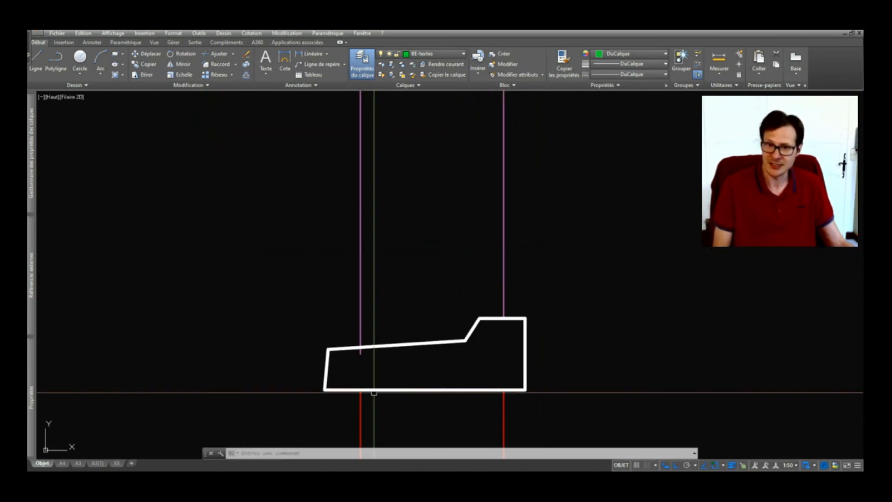
scroll(365, 348, up, 2)
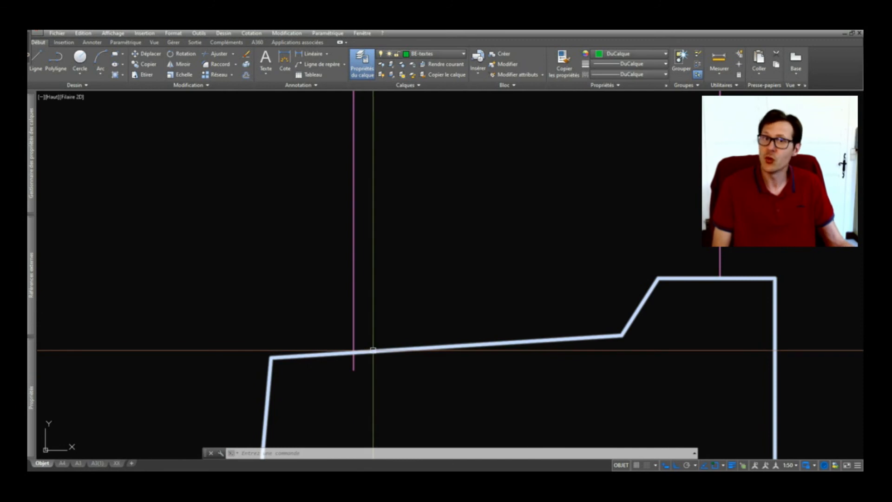
scroll(535, 298, down, 8)
scroll(552, 294, down, 6)
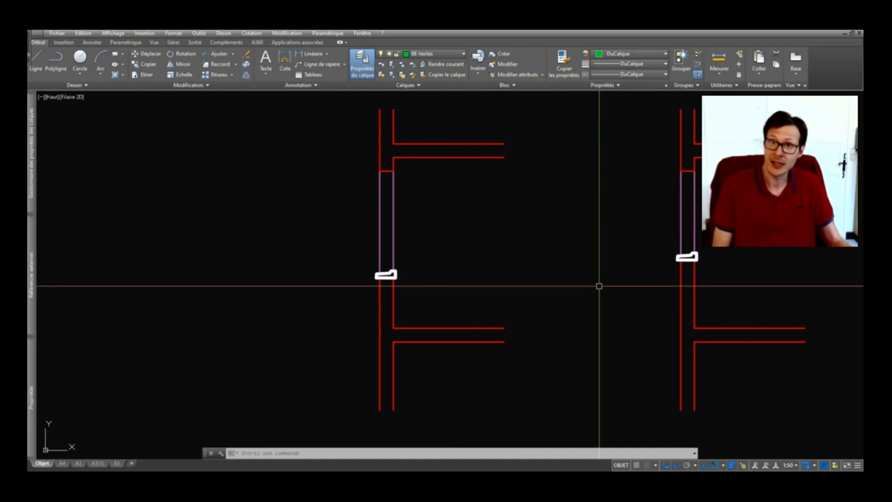
Examine the template's tool tables and the dynamic grips of the door block in the OUTILS DESSIN table
scroll(600, 286, down, 11)
middle_drag(270, 269, 467, 245)
scroll(144, 166, up, 4)
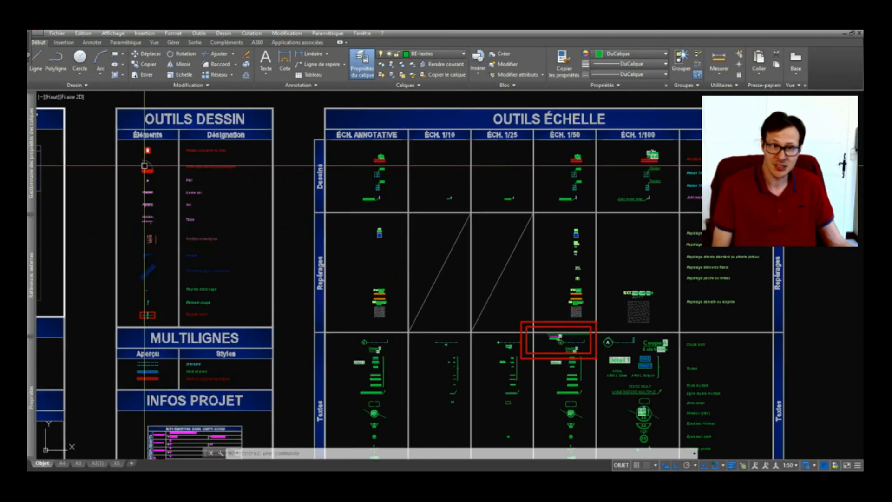
middle_drag(180, 176, 360, 209)
scroll(313, 193, up, 8)
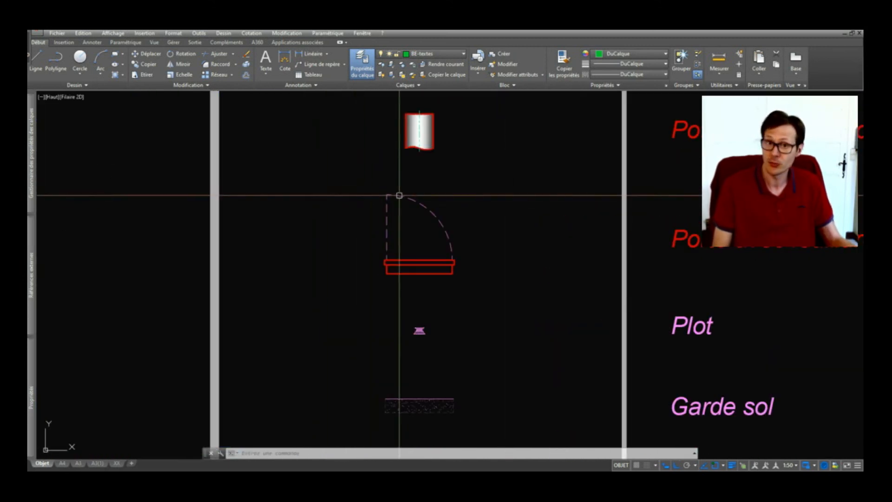
click(427, 267)
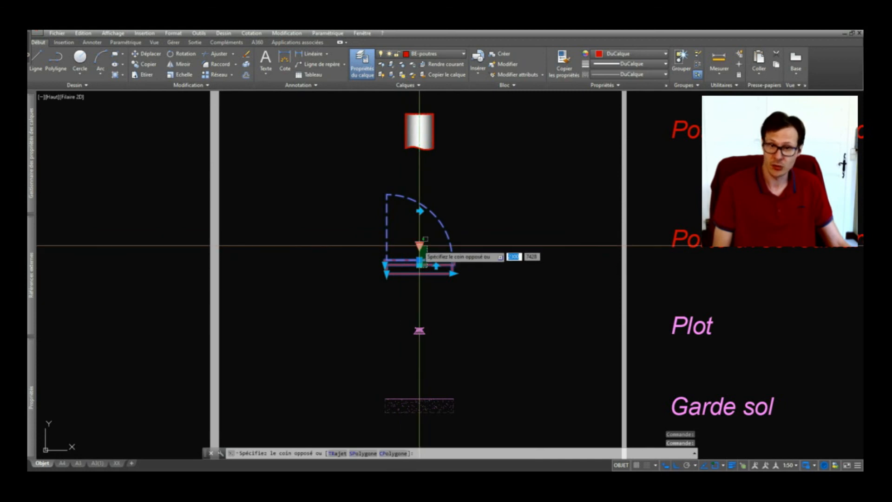
key(Escape)
scroll(389, 180, down, 6)
key(Escape)
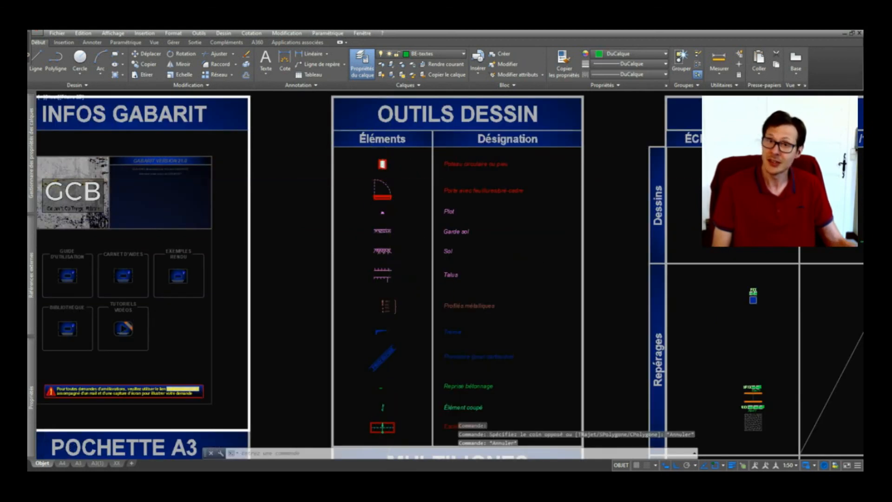
scroll(380, 156, down, 4)
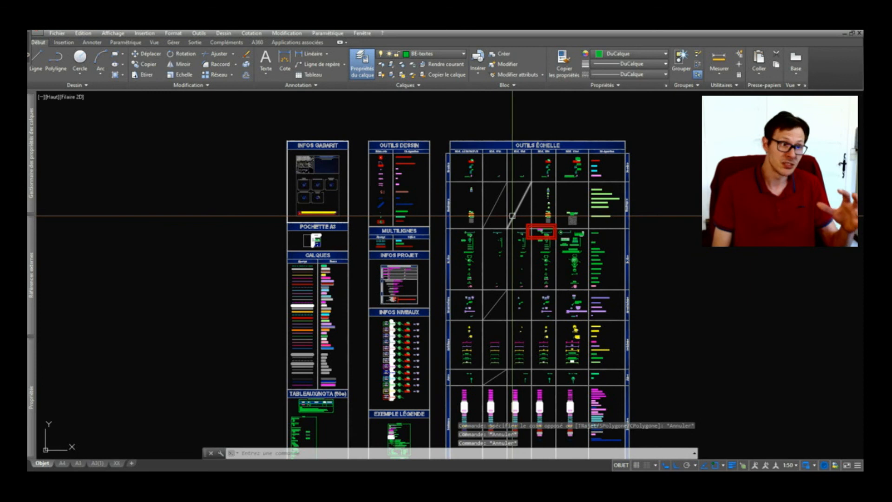